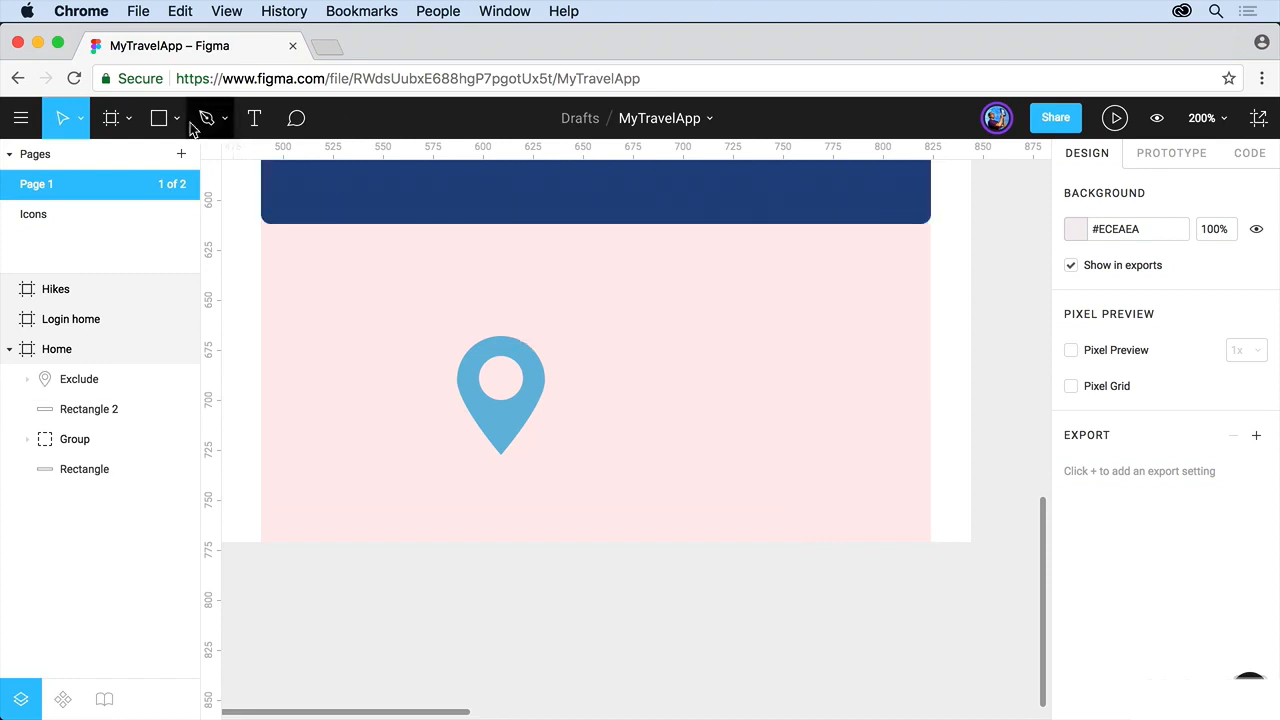
Draw a 54 x 35 rectangle beside the location pin and a 16 x 16 square centred over its upper edge
left_click(160, 119)
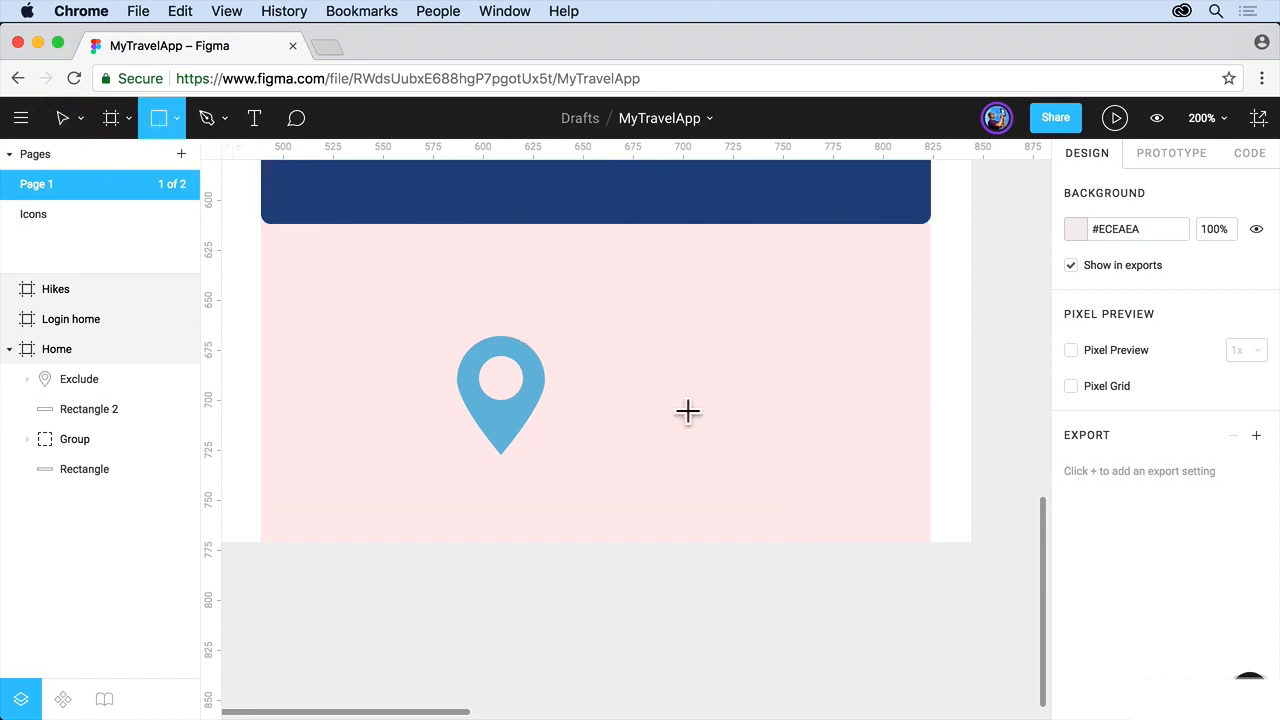
mouse_move(657, 369)
left_mouse_down()
mouse_move(717, 423)
mouse_move(777, 434)
mouse_move(765, 439)
left_mouse_up()
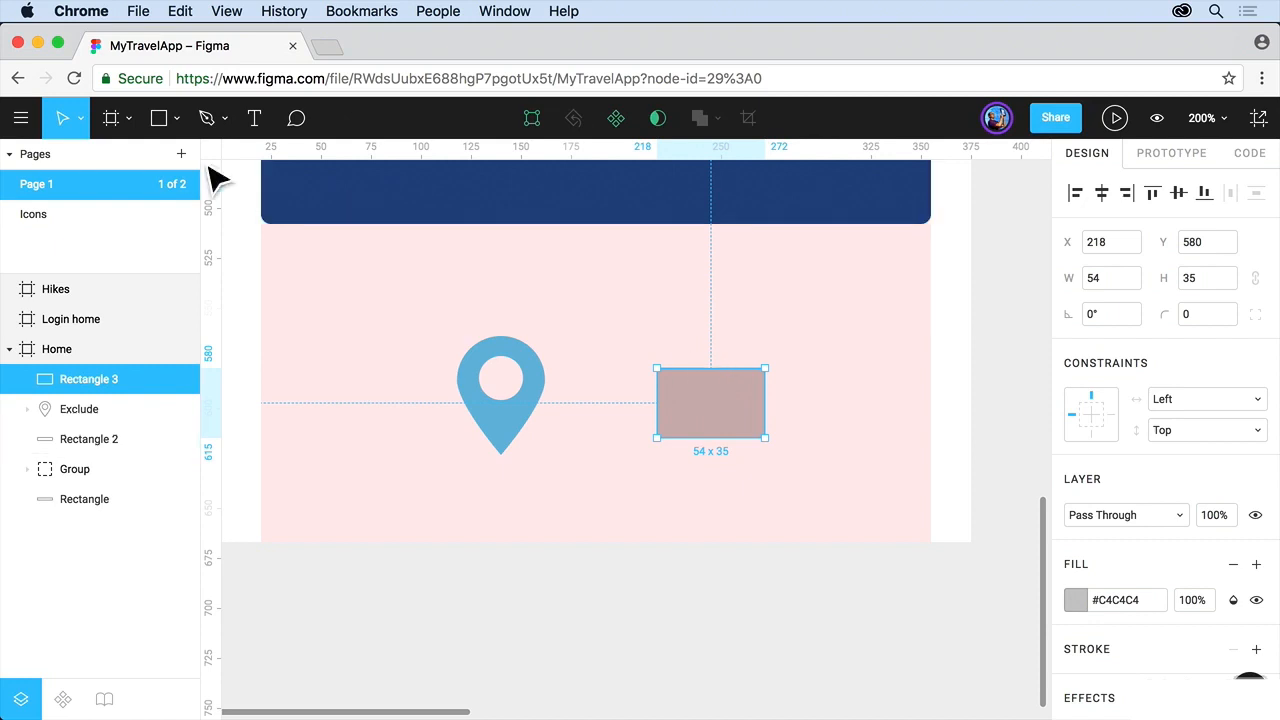
left_click(158, 122)
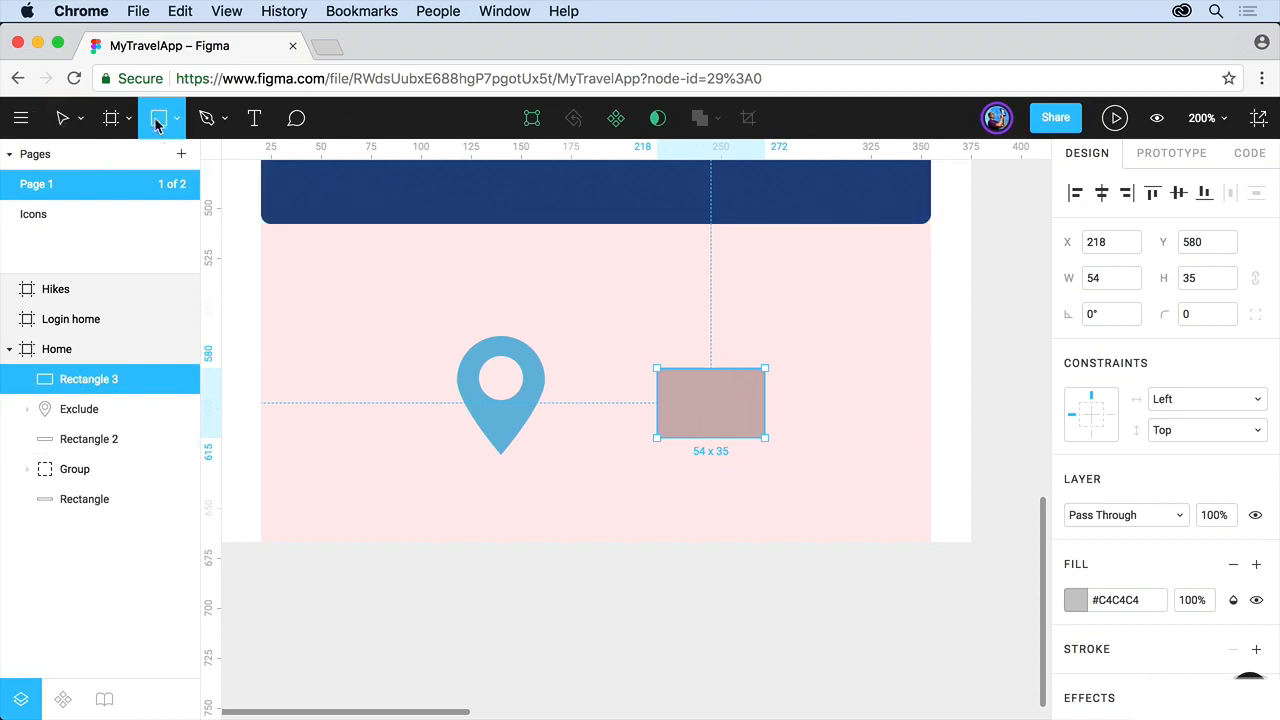
left_click_drag(712, 368, 727, 384)
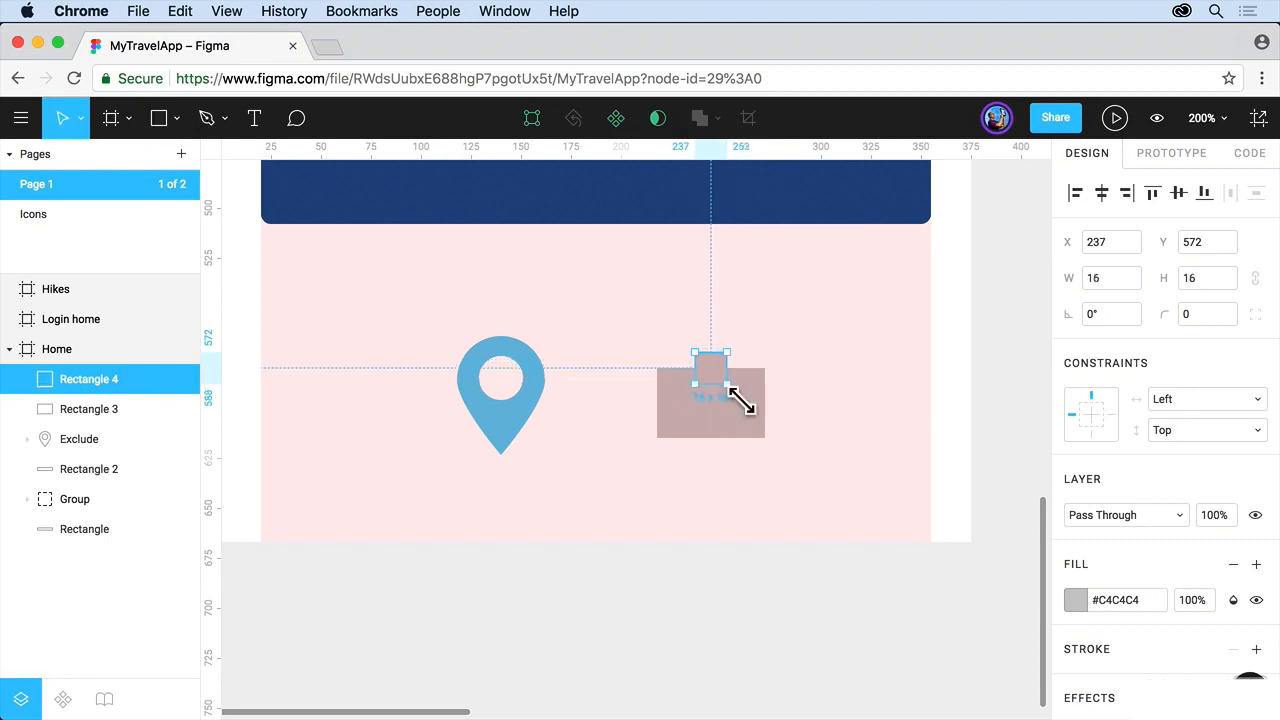
key("super+equal")
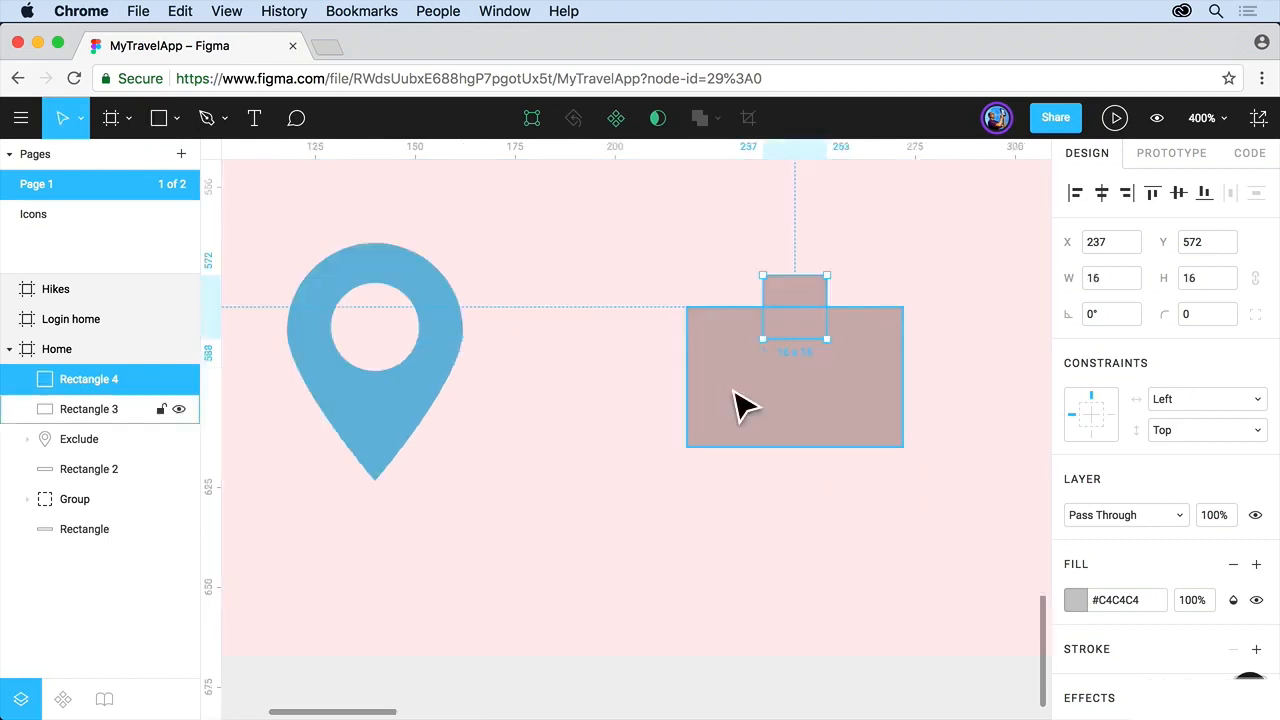
left_click_drag(809, 300, 805, 300)
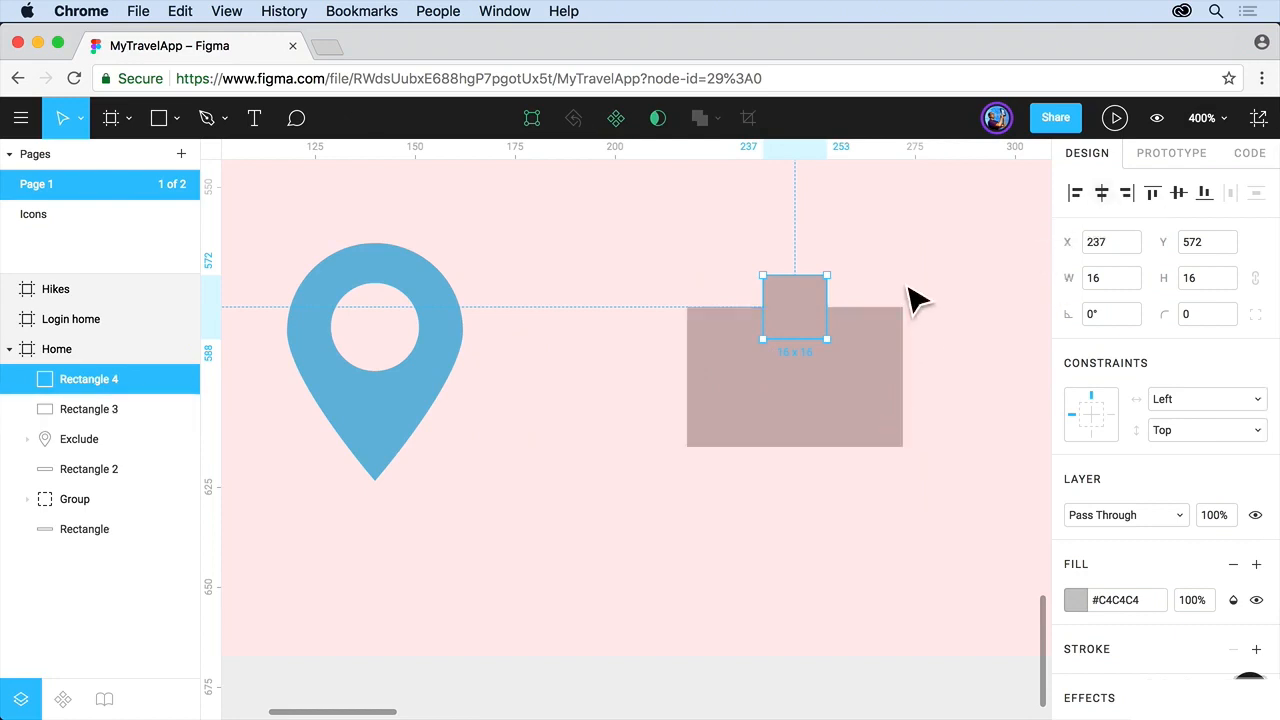
Subtract the small square from the larger rectangle and move the notched shape to X 202, Y 594
left_click_drag(910, 288, 760, 392)
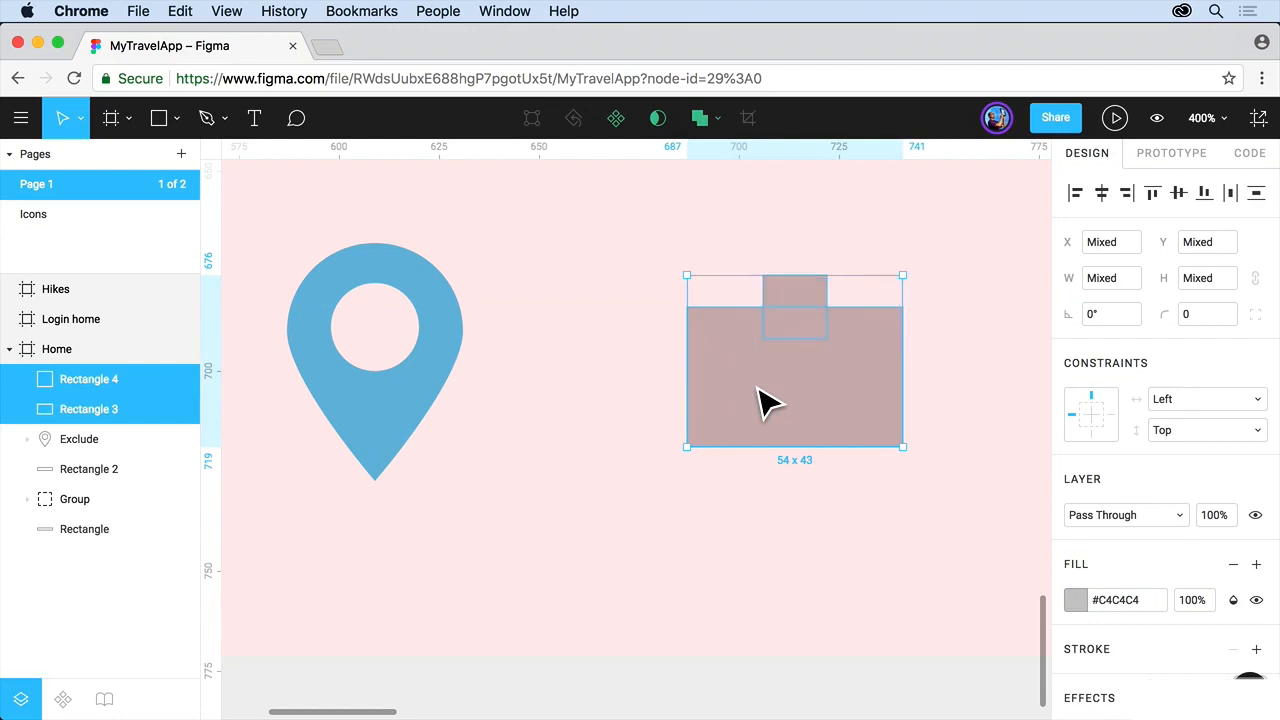
left_click(718, 120)
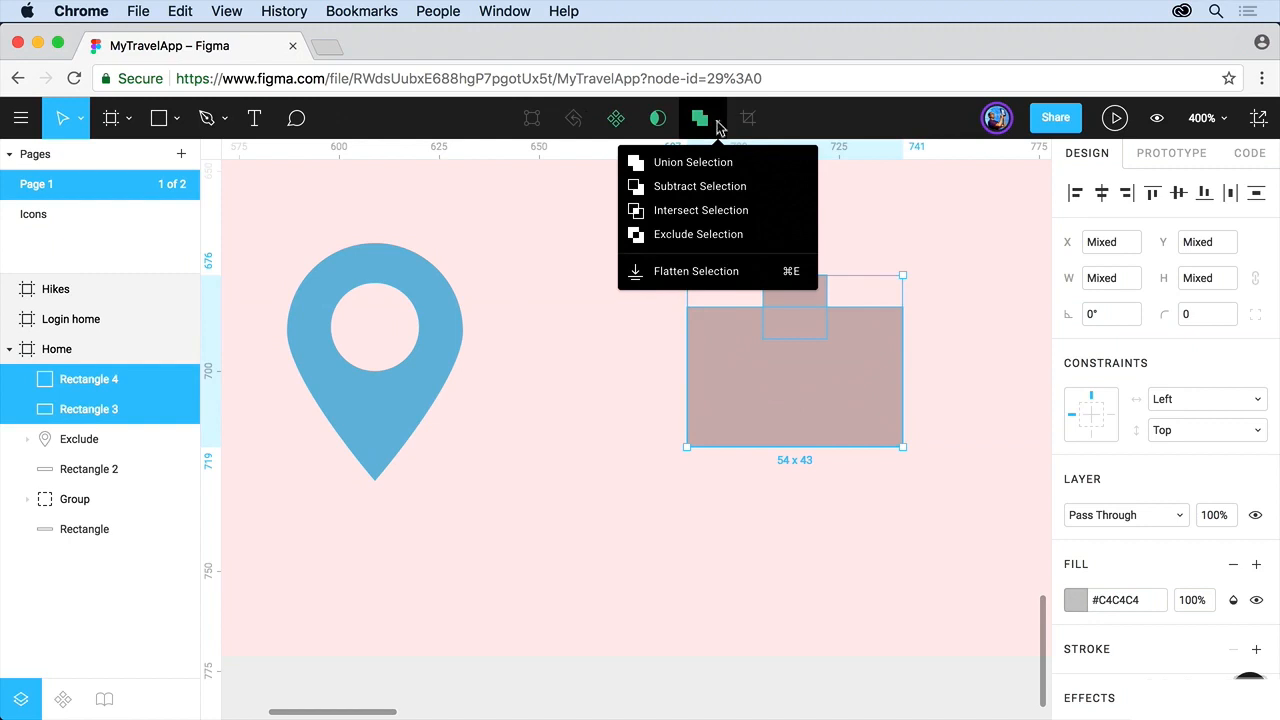
left_click(706, 188)
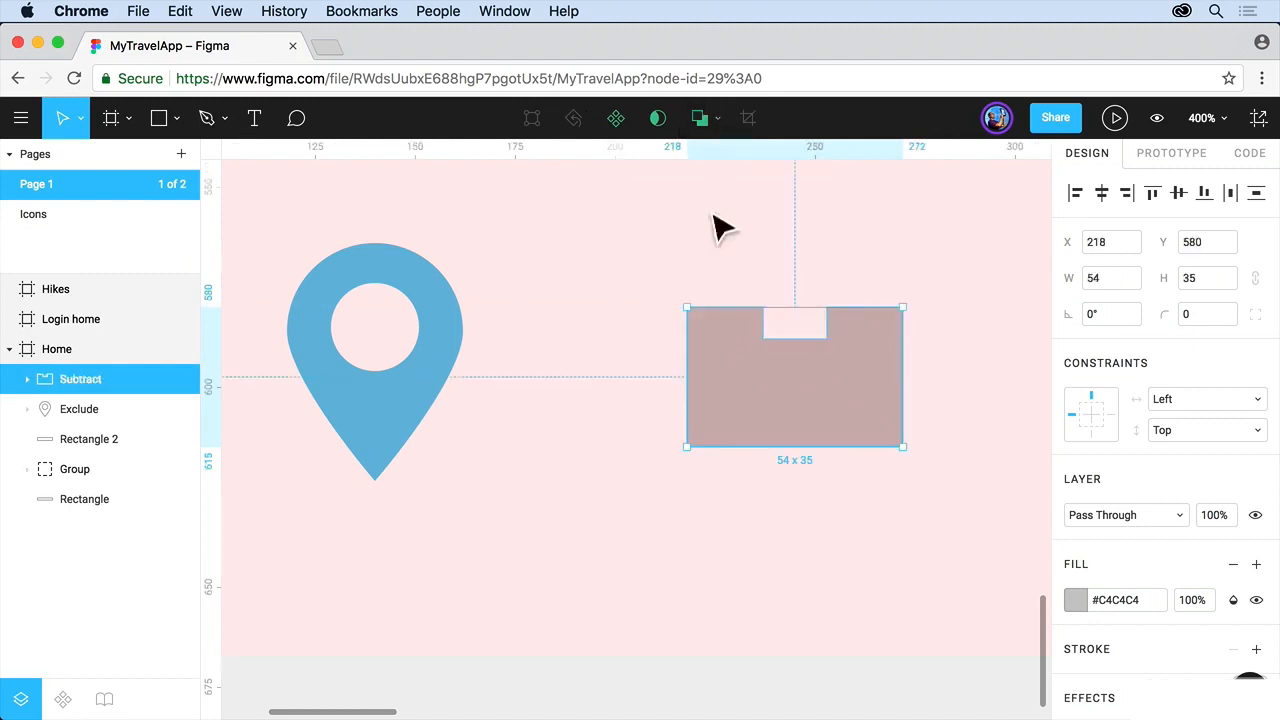
left_click_drag(723, 363, 656, 420)
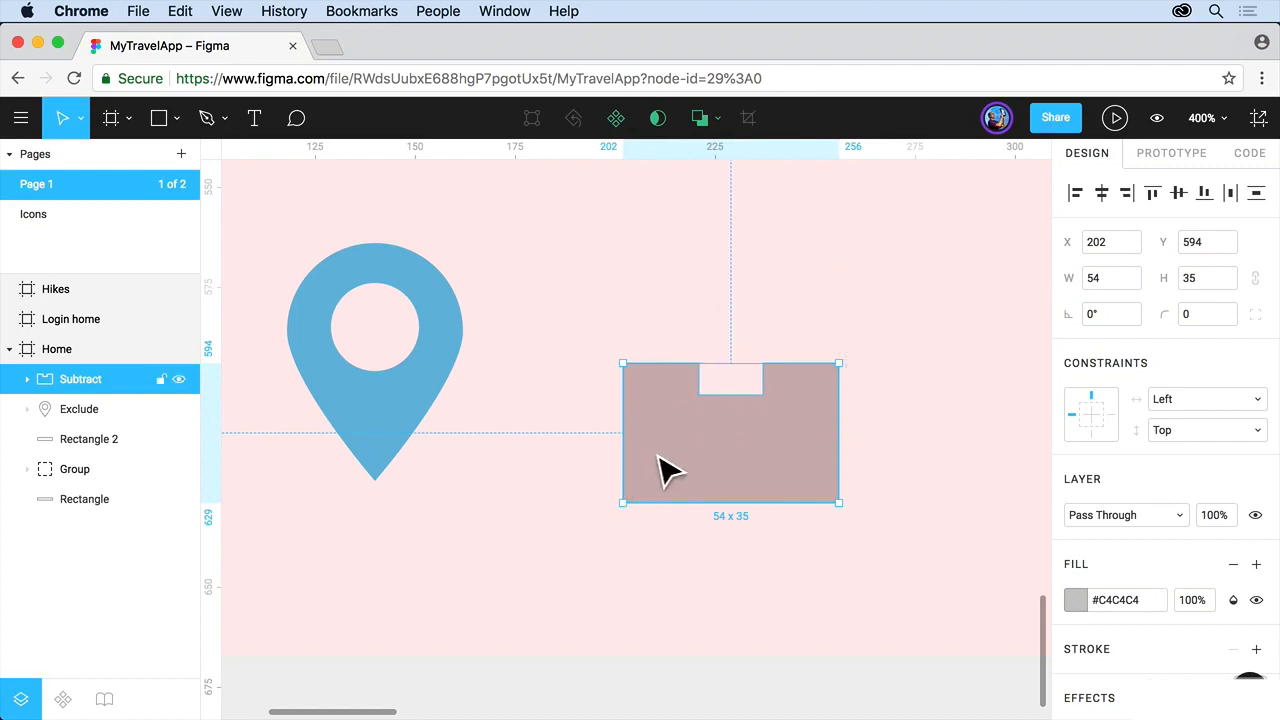
Edit the large rectangle's vector and draw a trapezoid outline with the Pen tool between its upper corners, through about (211, 576.5) and (244, 576.5)
double_click(688, 465)
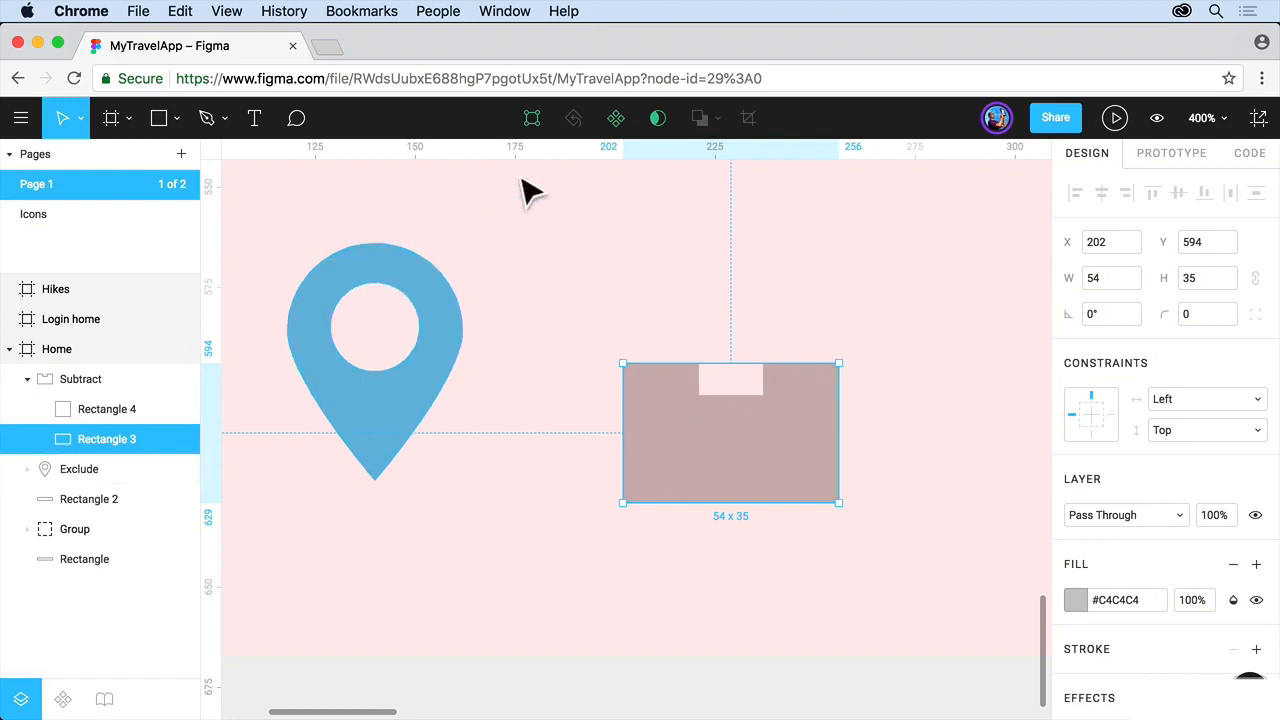
left_click(530, 120)
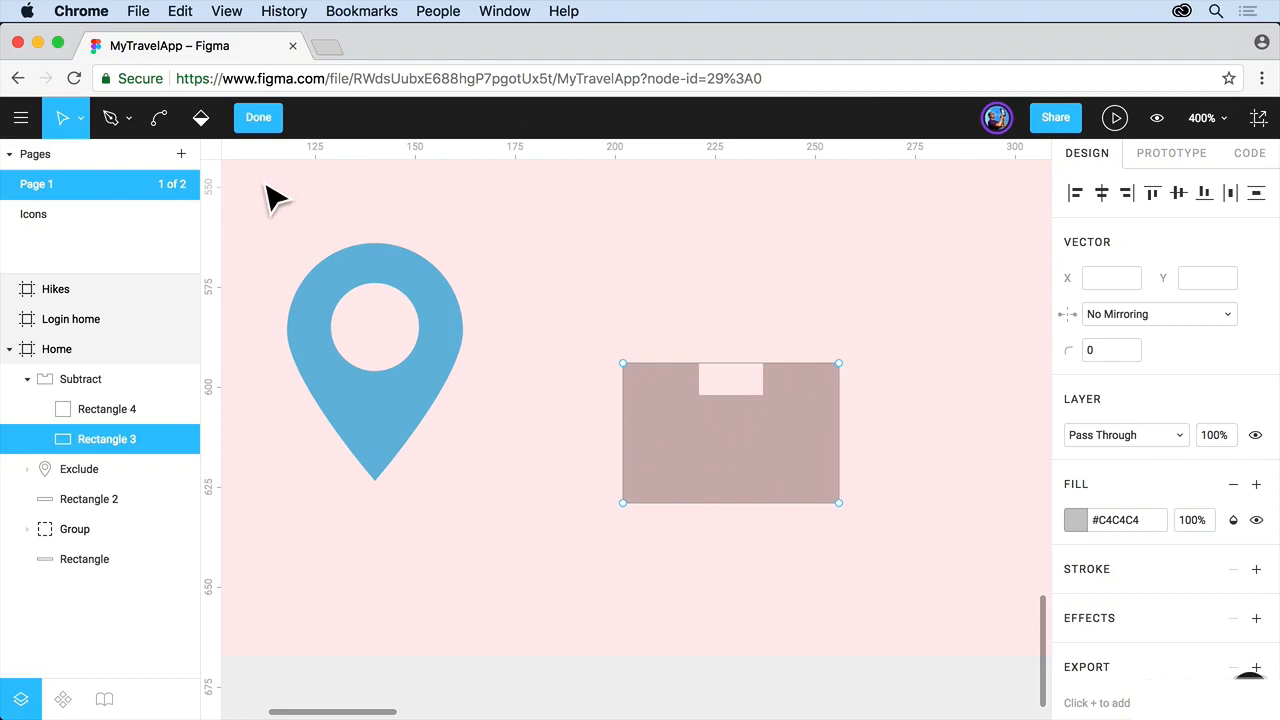
left_click(129, 121)
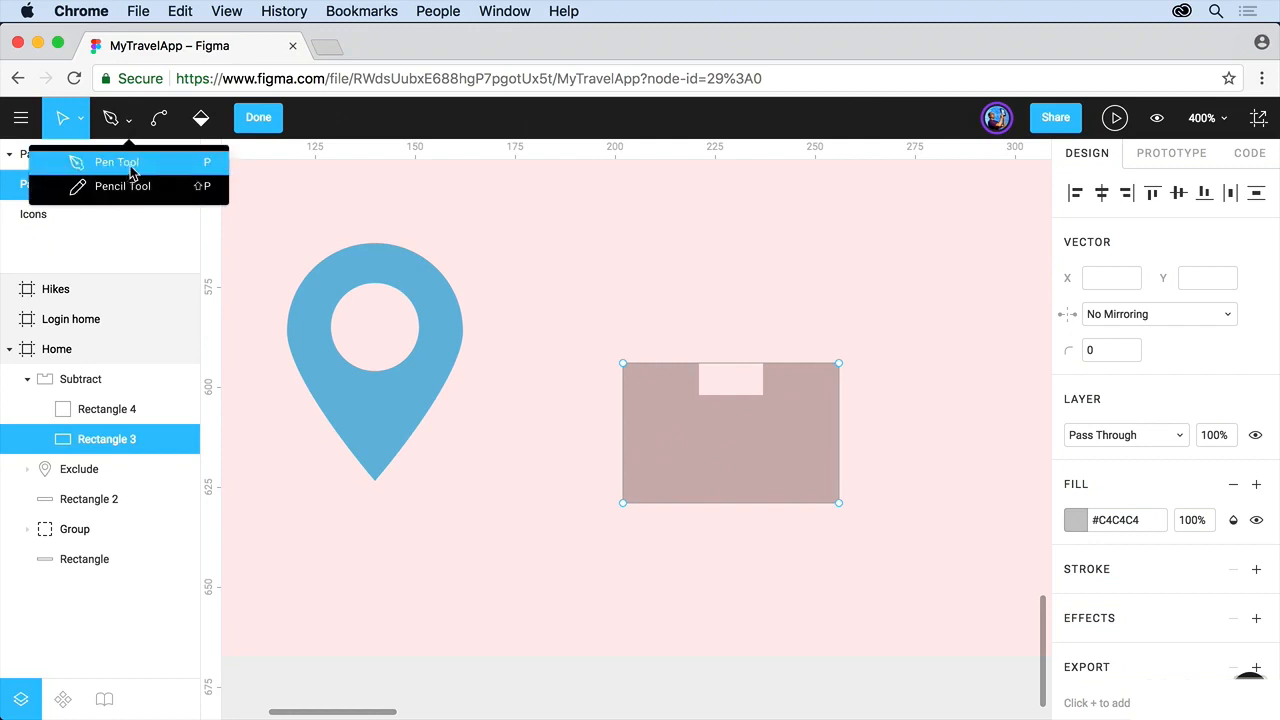
left_click(130, 166)
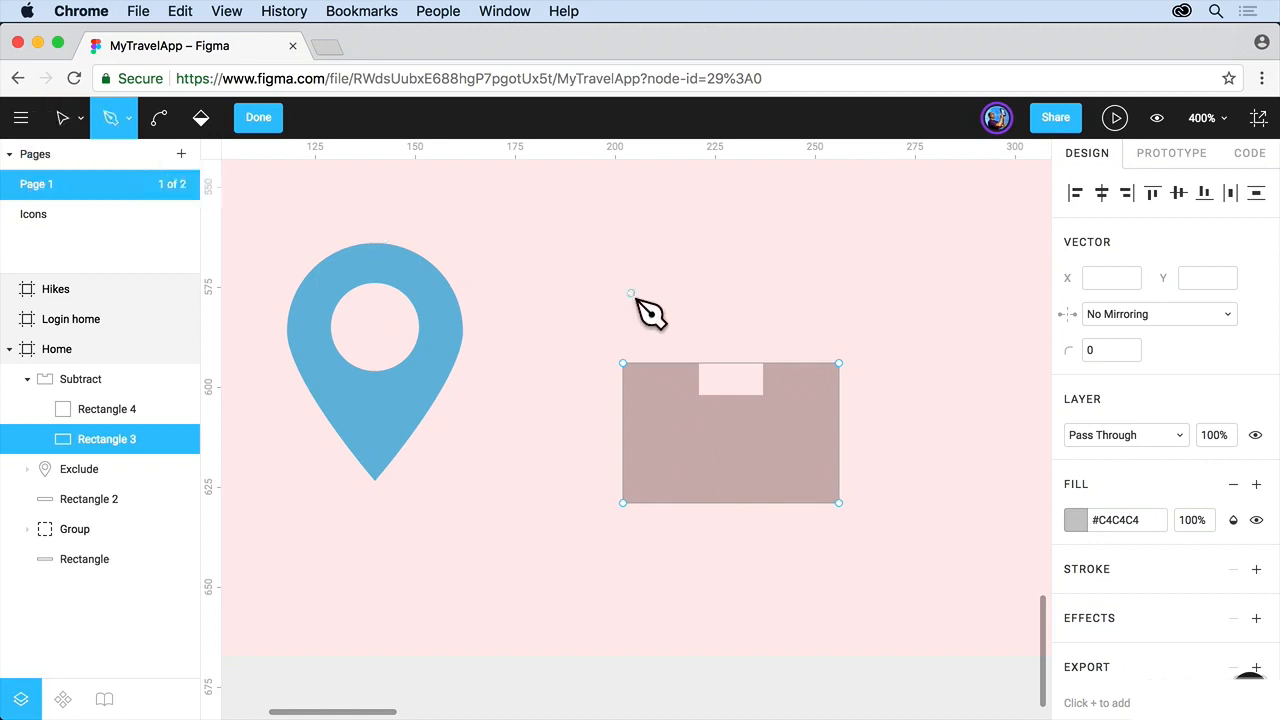
left_click(625, 365)
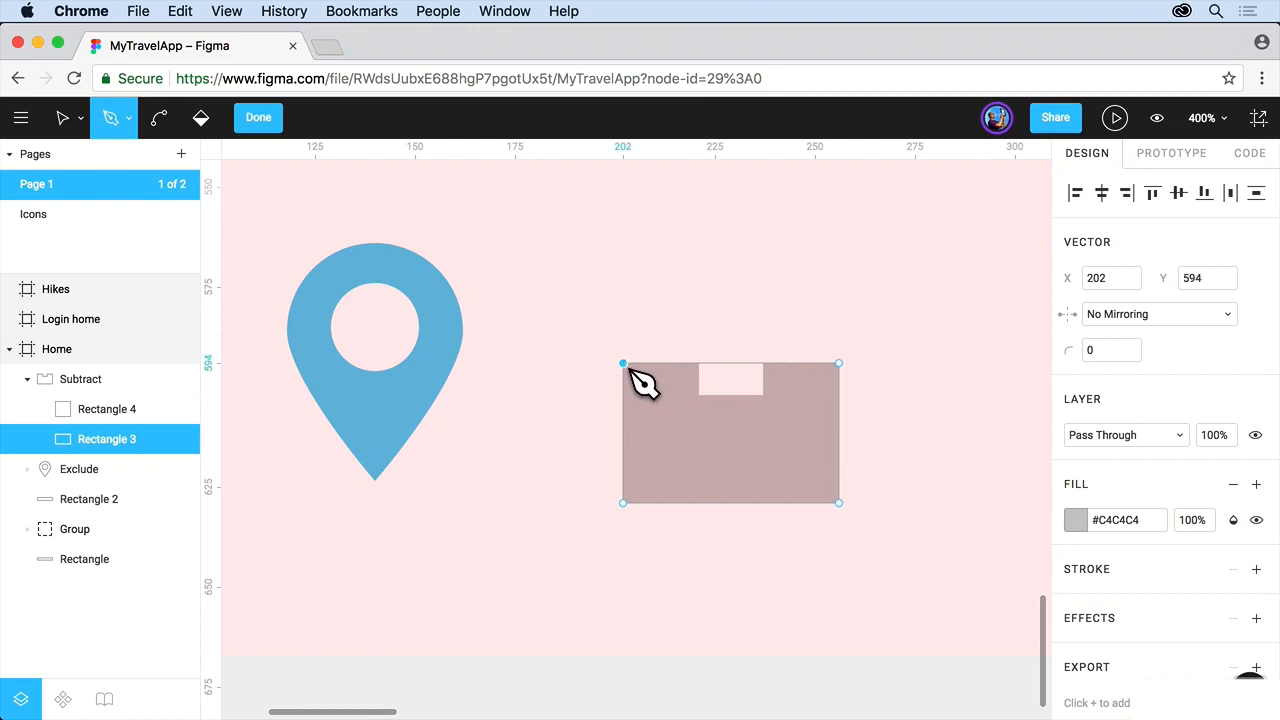
left_click(659, 294)
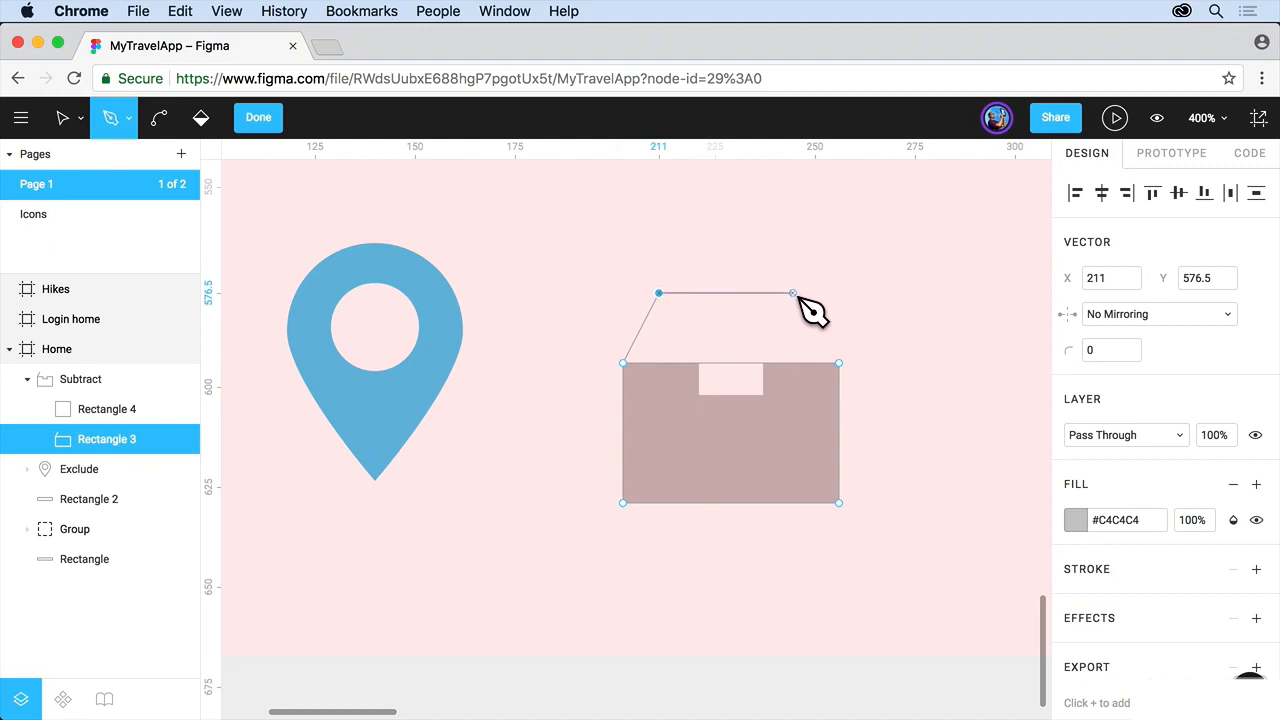
left_click(792, 294)
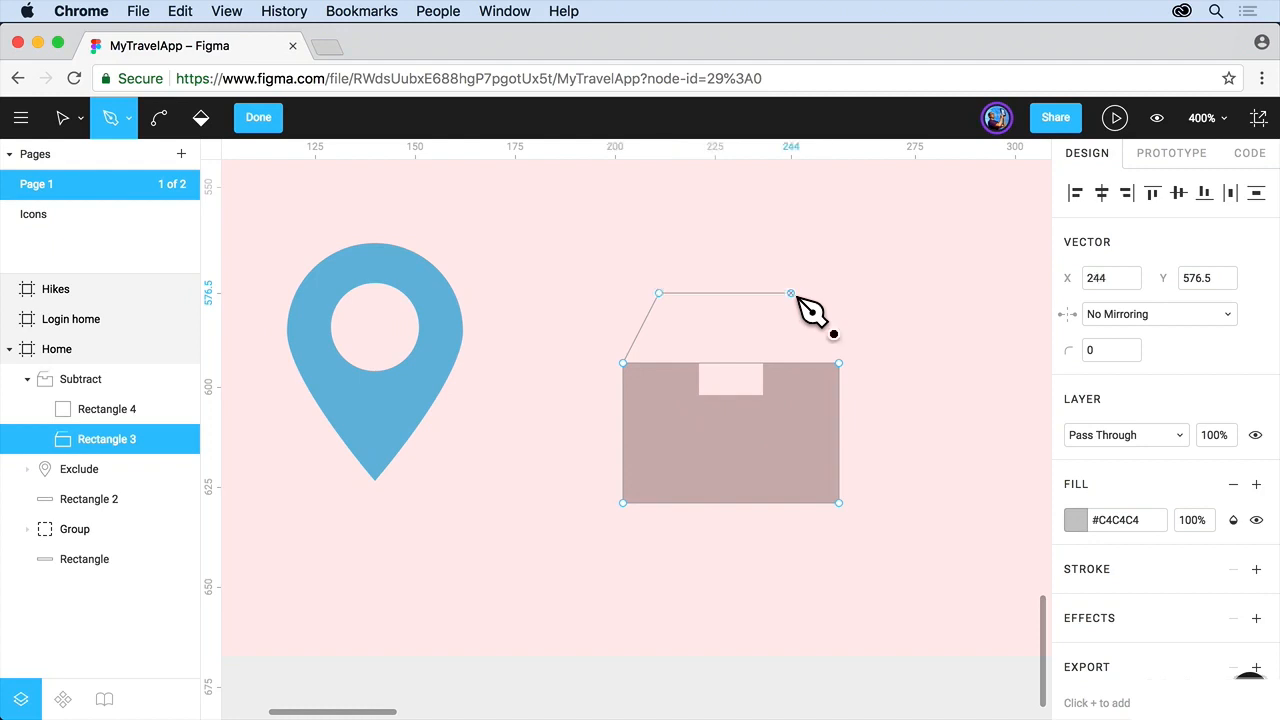
left_click(840, 364)
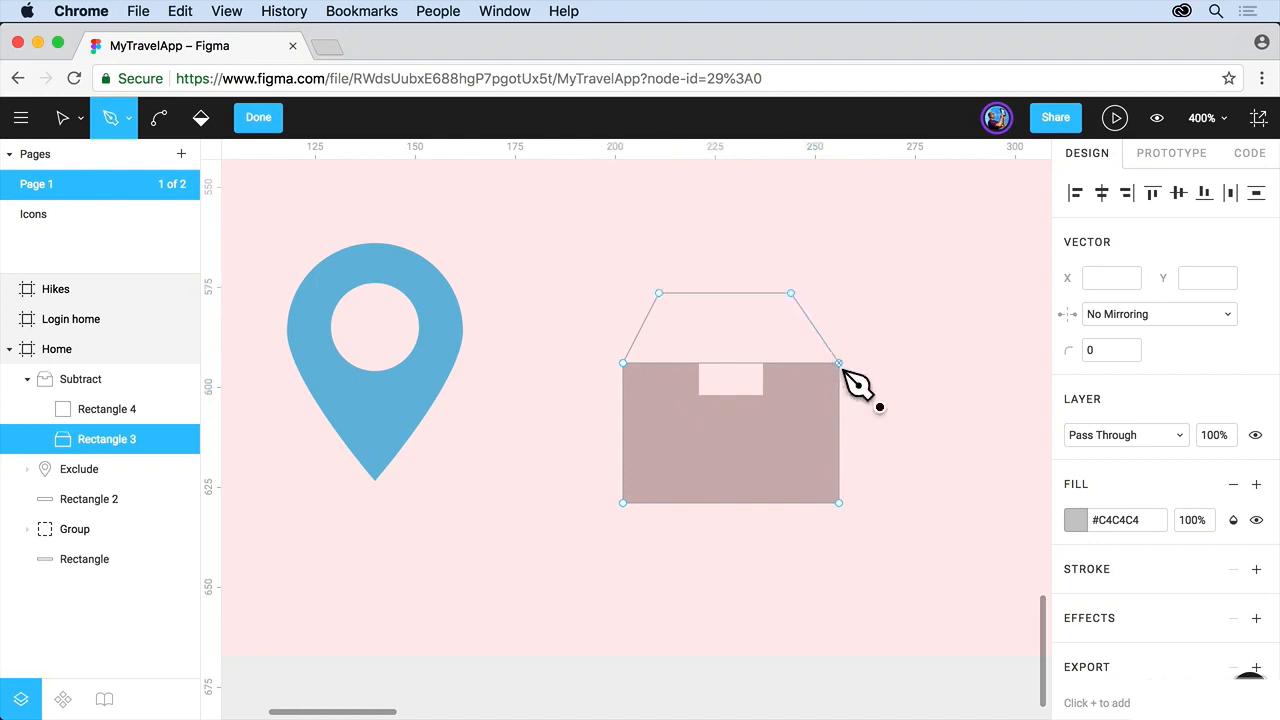
Draw a smaller inner trapezoid from the rectangle's upper edge at X 208, through about (214.5, 580.5) and (241.5, 580.5), back to that edge
left_click(647, 363)
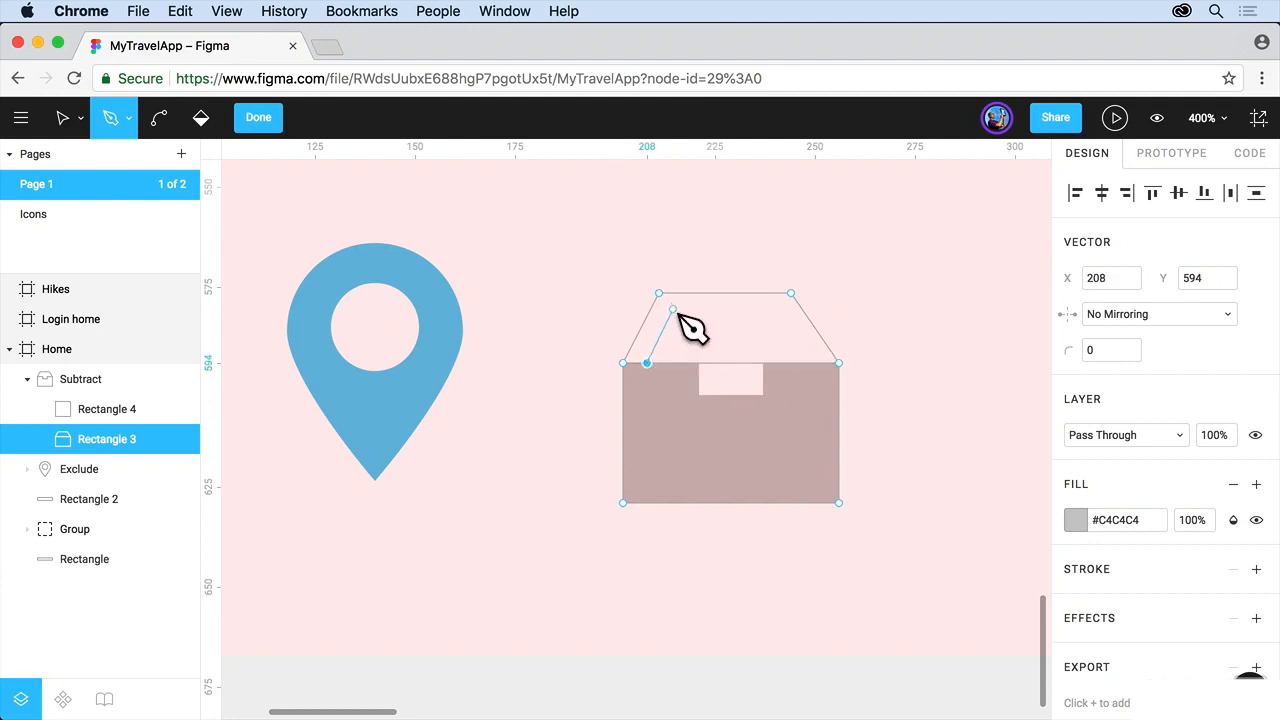
left_click(673, 309)
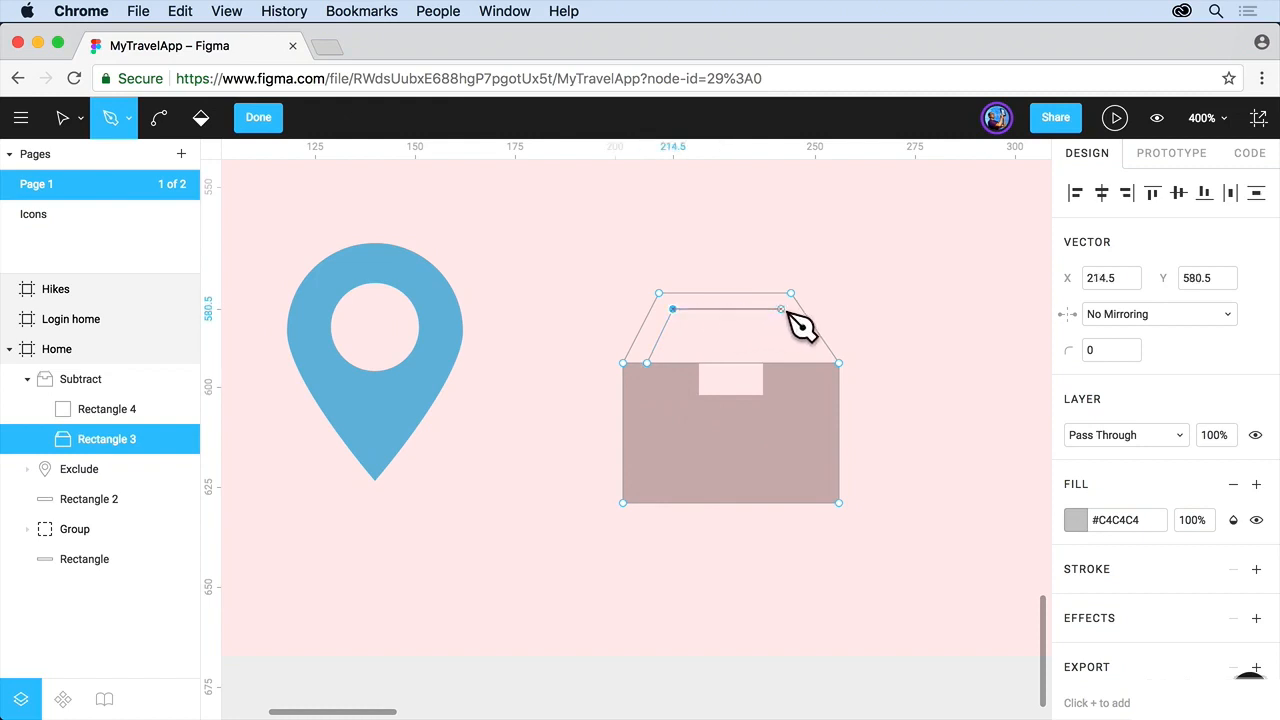
left_click(781, 309)
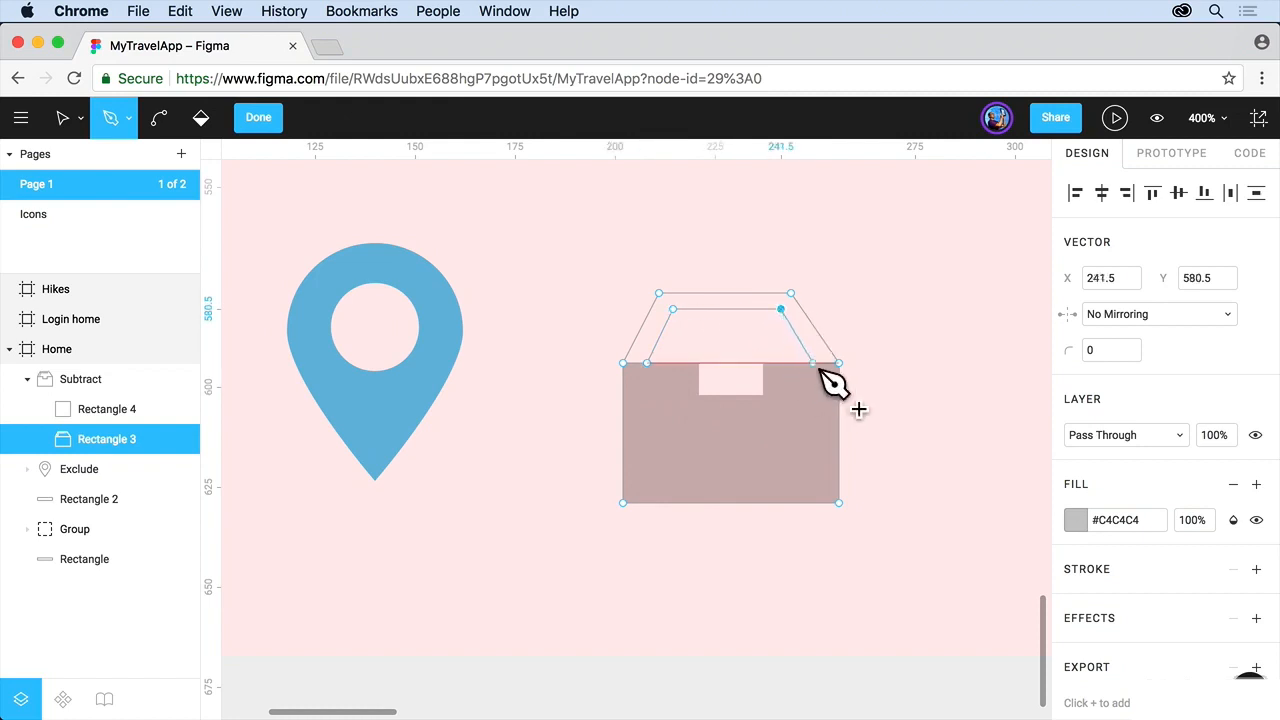
left_click(816, 366)
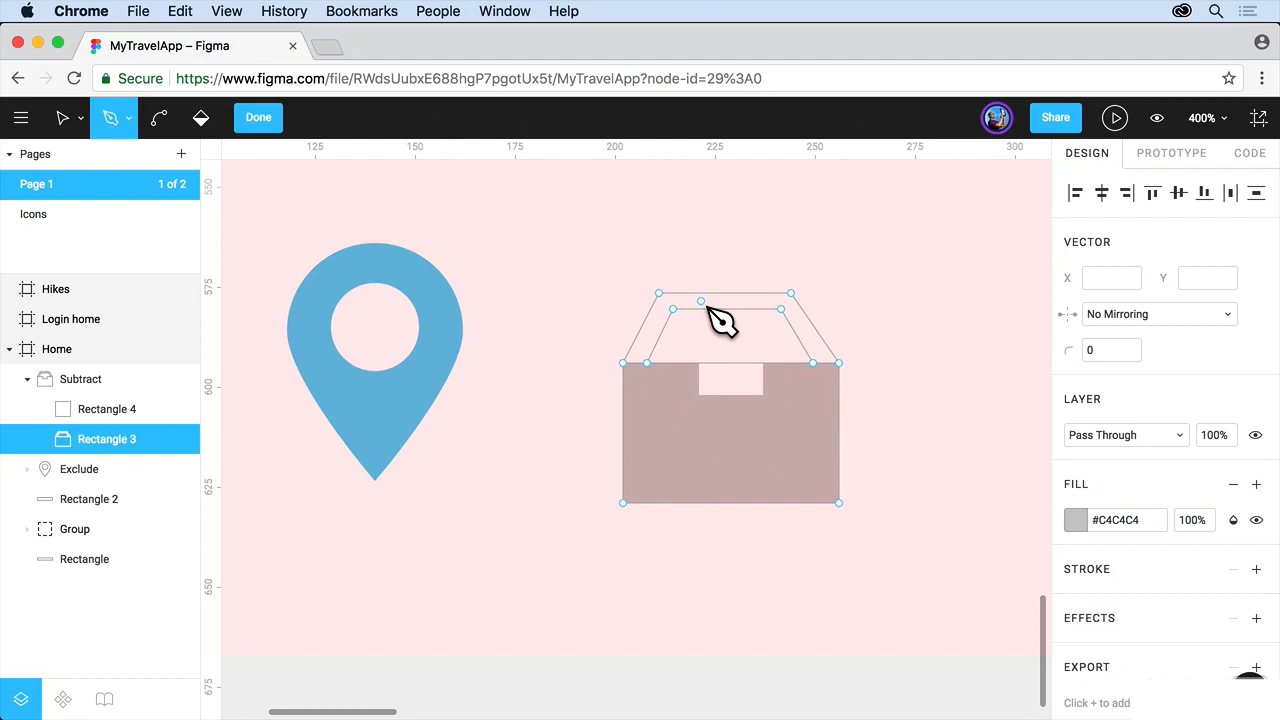
Fill the band between the two trapezoids with the paint bucket, leave the inner trapezoid empty, and finish vector editing
left_click(201, 121)
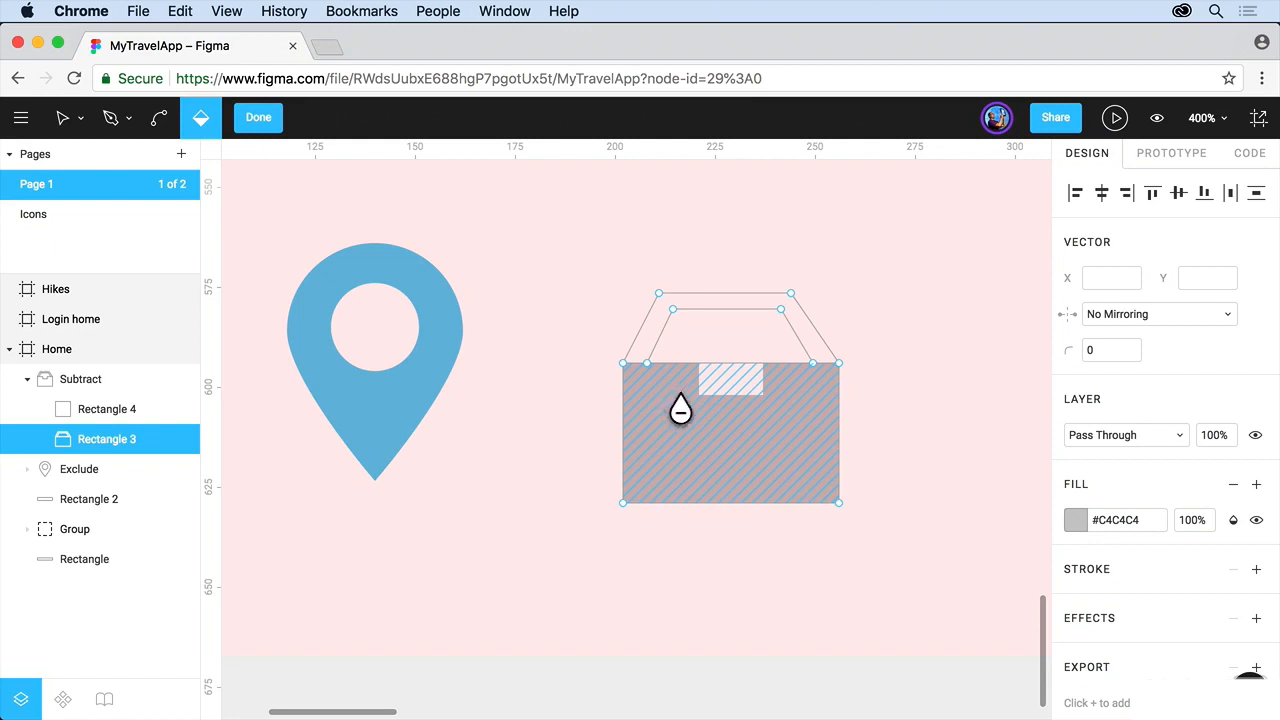
left_click(673, 343)
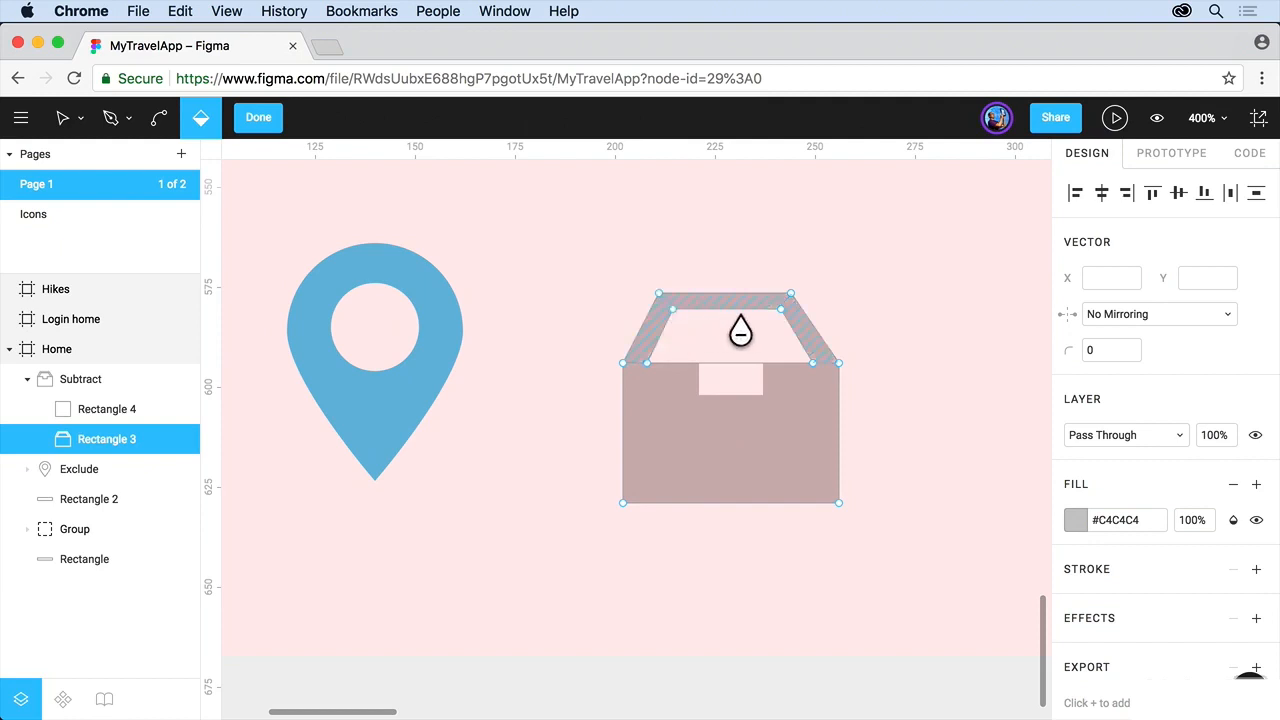
left_click(750, 357)
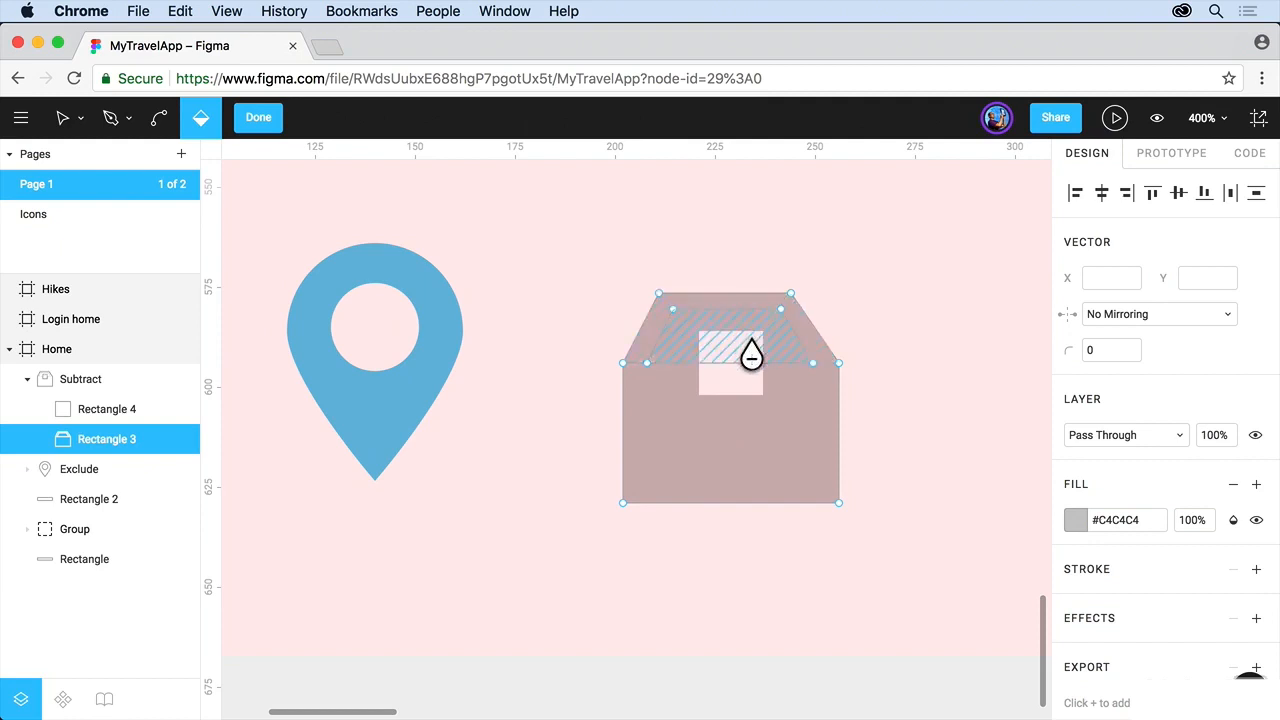
left_click(751, 356)
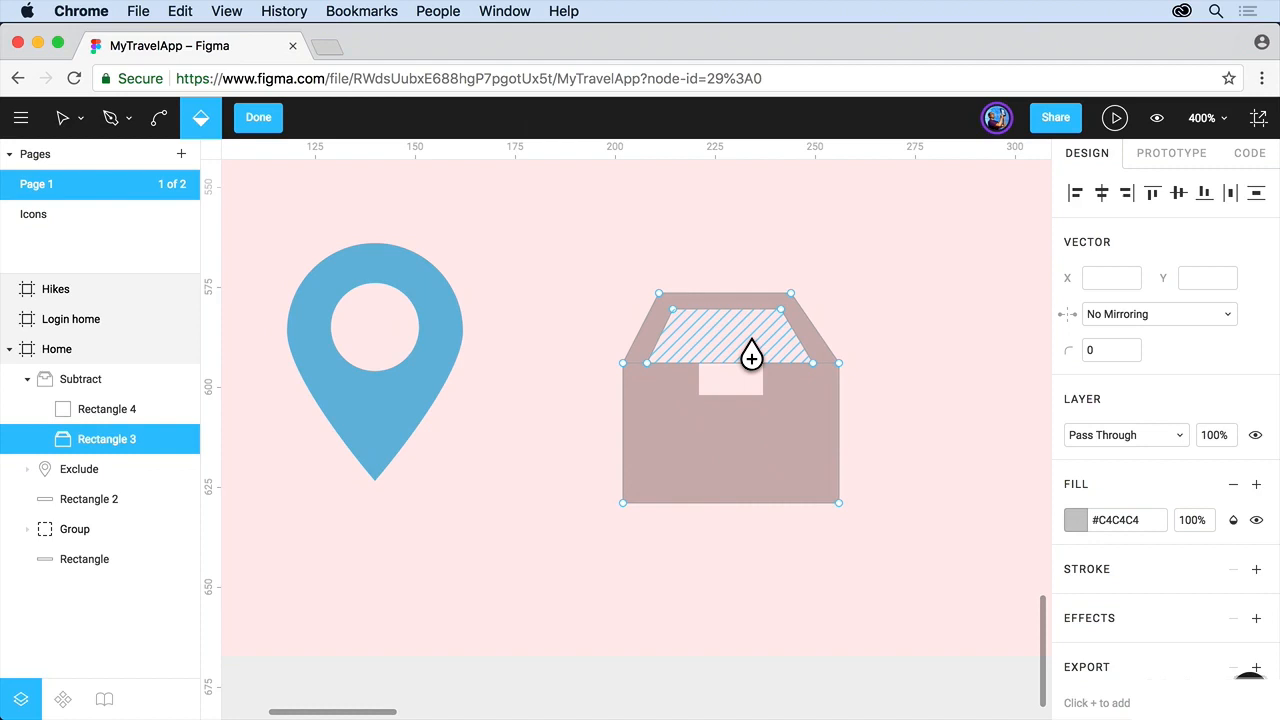
key("Escape")
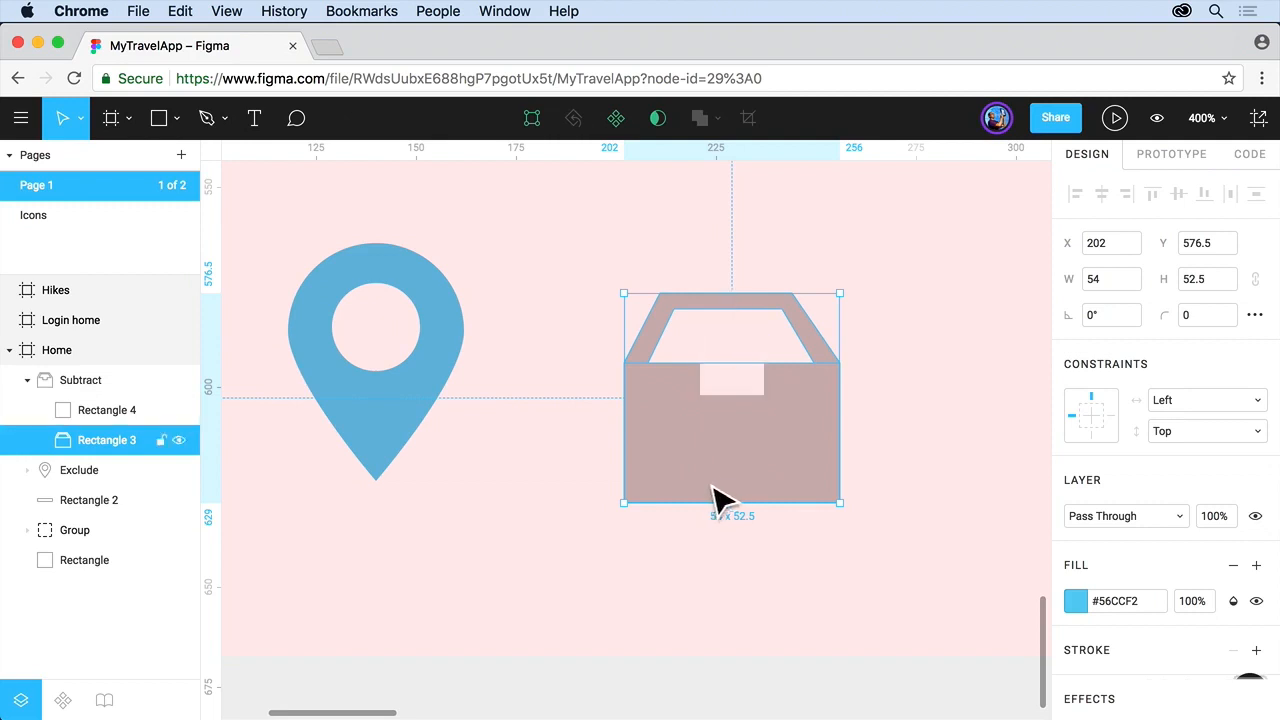
Set the whole Subtract shape's fill to the location pin's blue, #56CCF2, sampled with the eyedropper
left_click(137, 386)
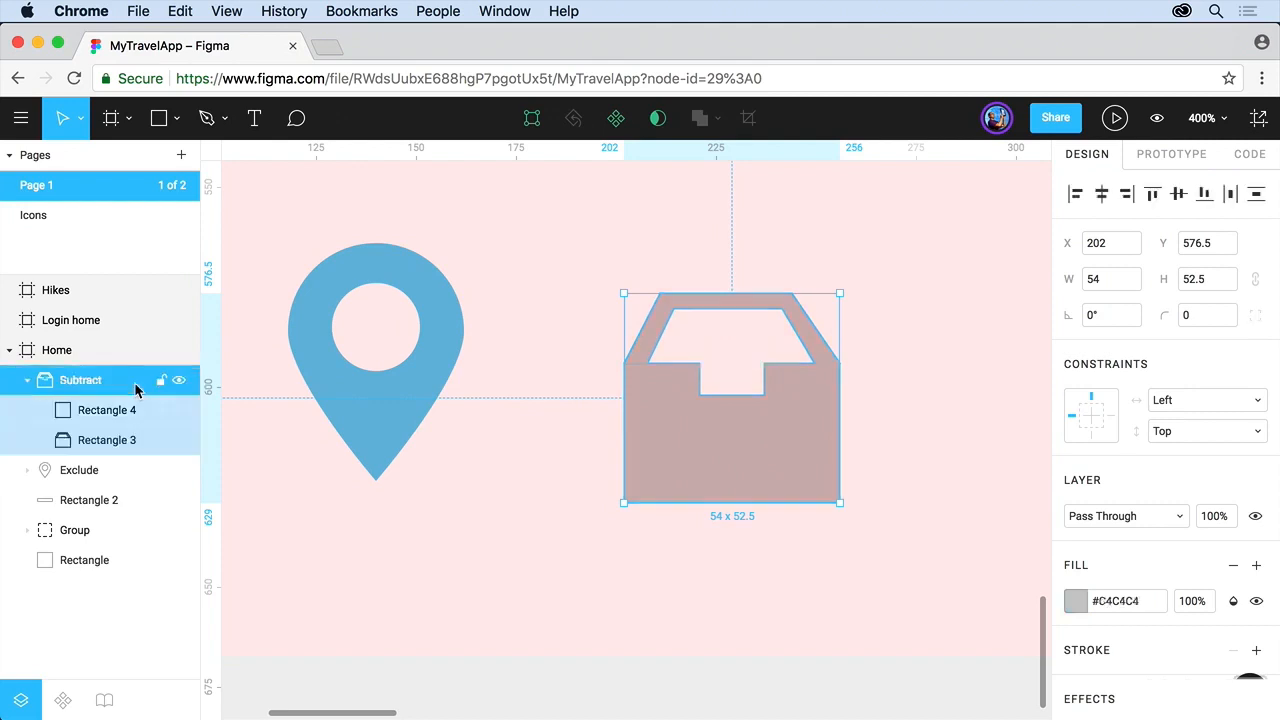
left_click(1076, 602)
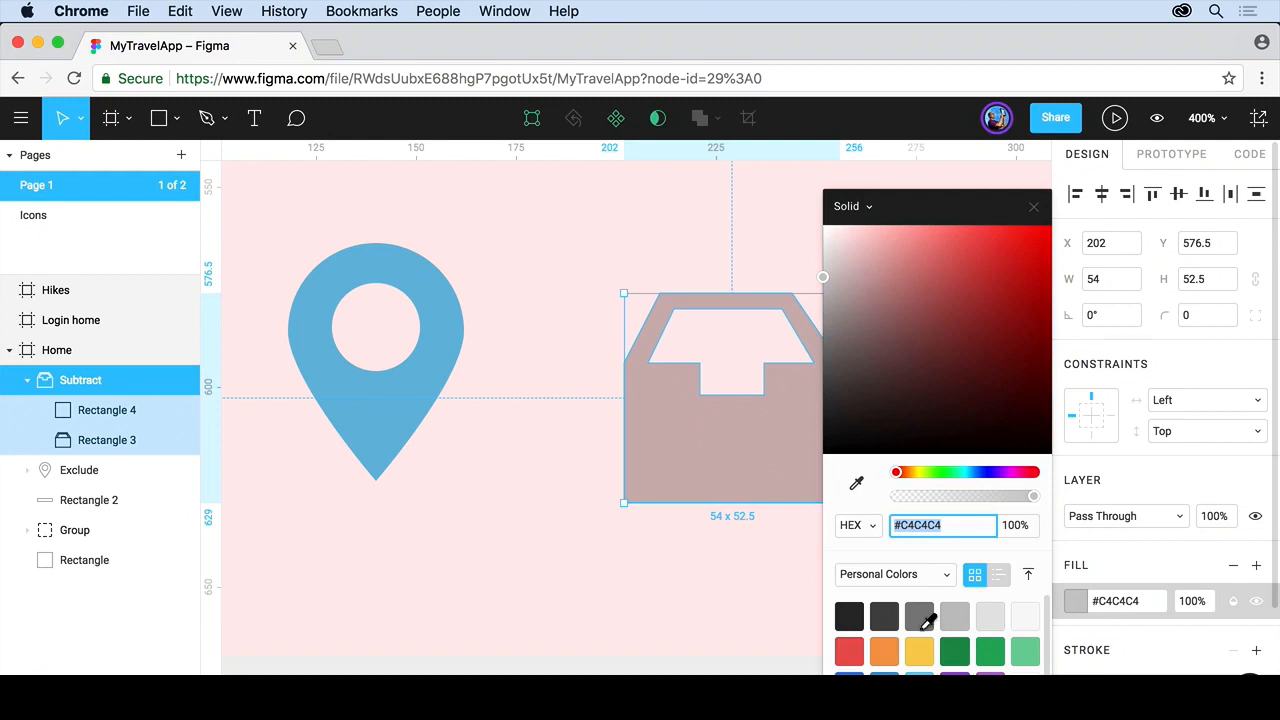
left_click(857, 485)
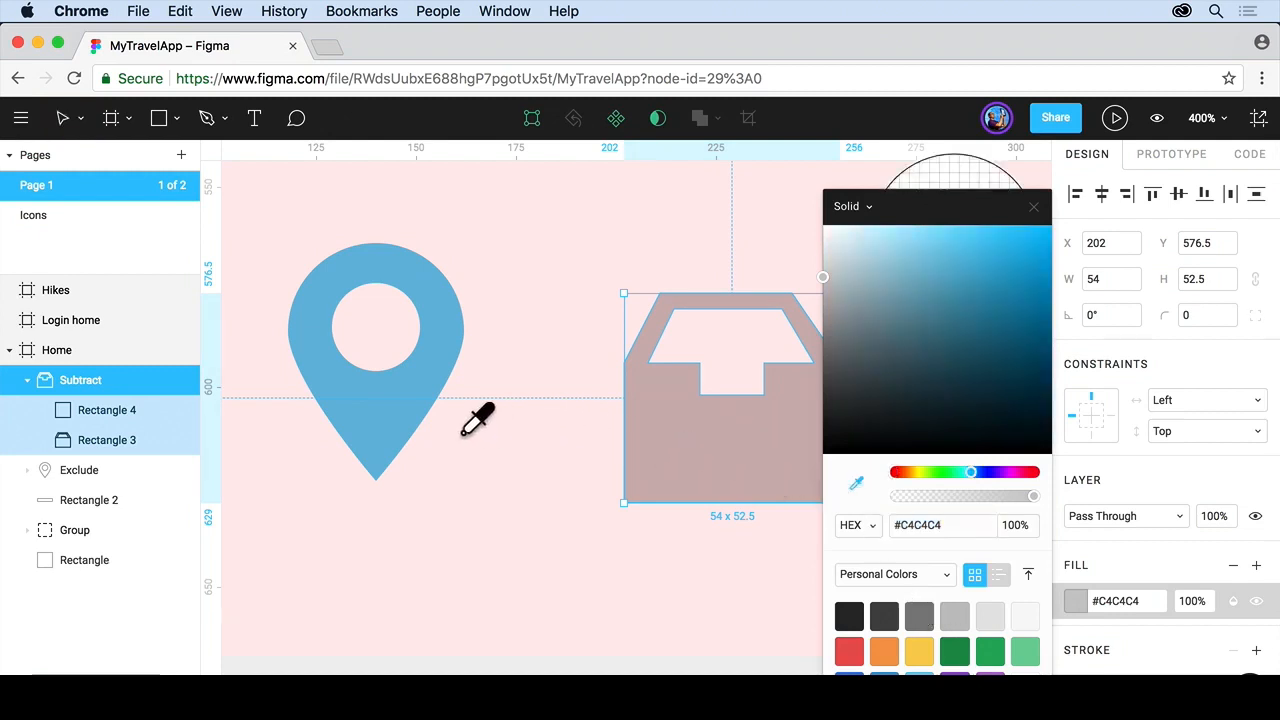
left_click(405, 425)
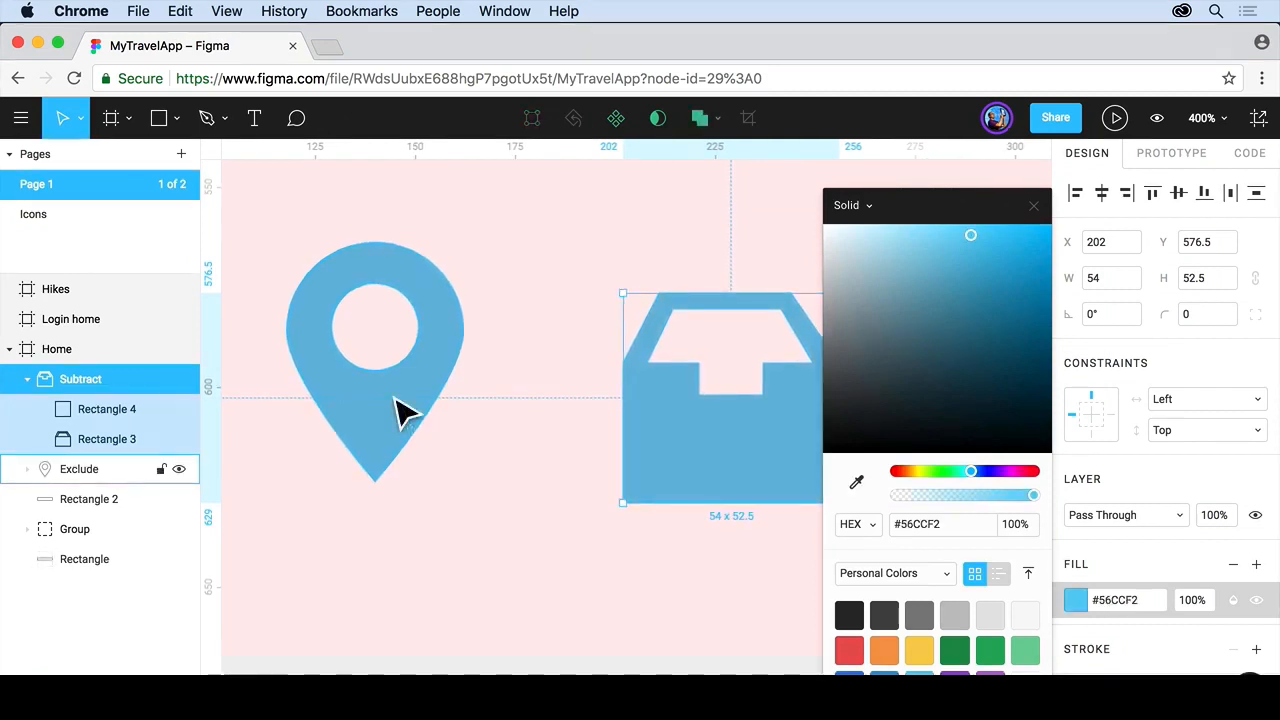
left_click(1035, 207)
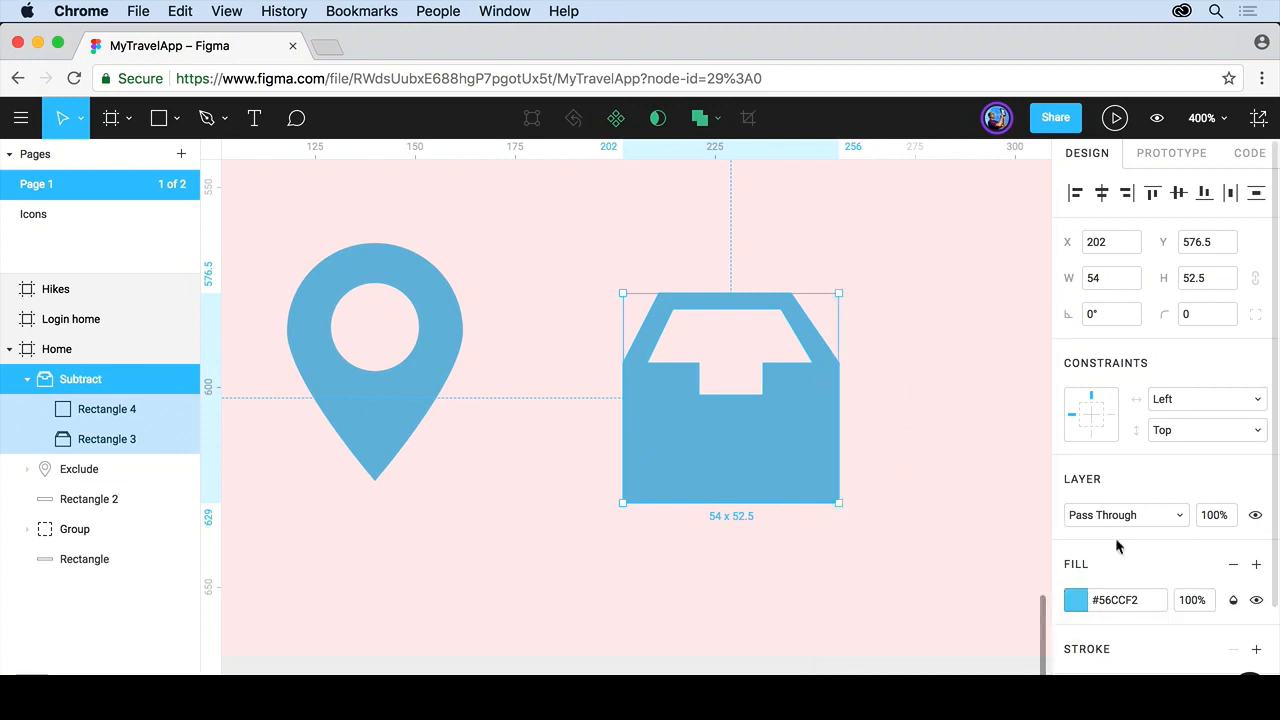
Try a black inside stroke of weight 1 on the box icon, view its advanced settings, and remove the stroke
scroll(1118, 545, "down", 2)
scroll(1122, 545, "down", 2)
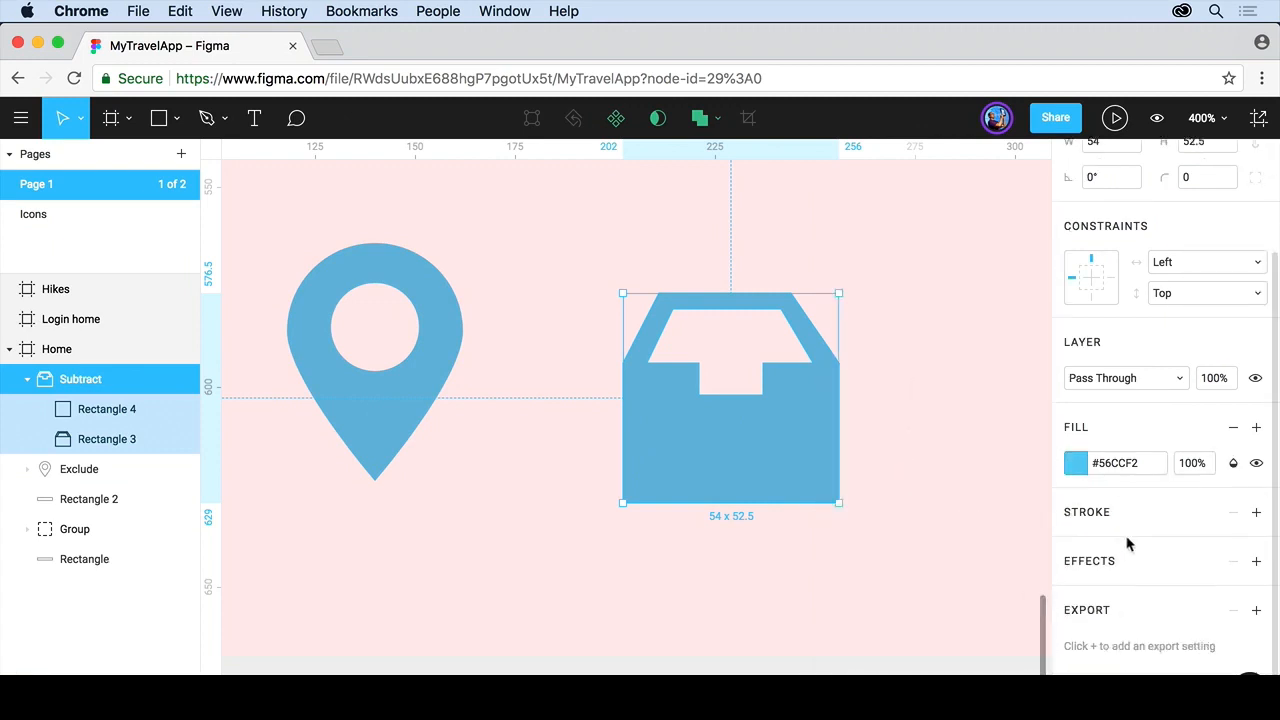
left_click(1257, 513)
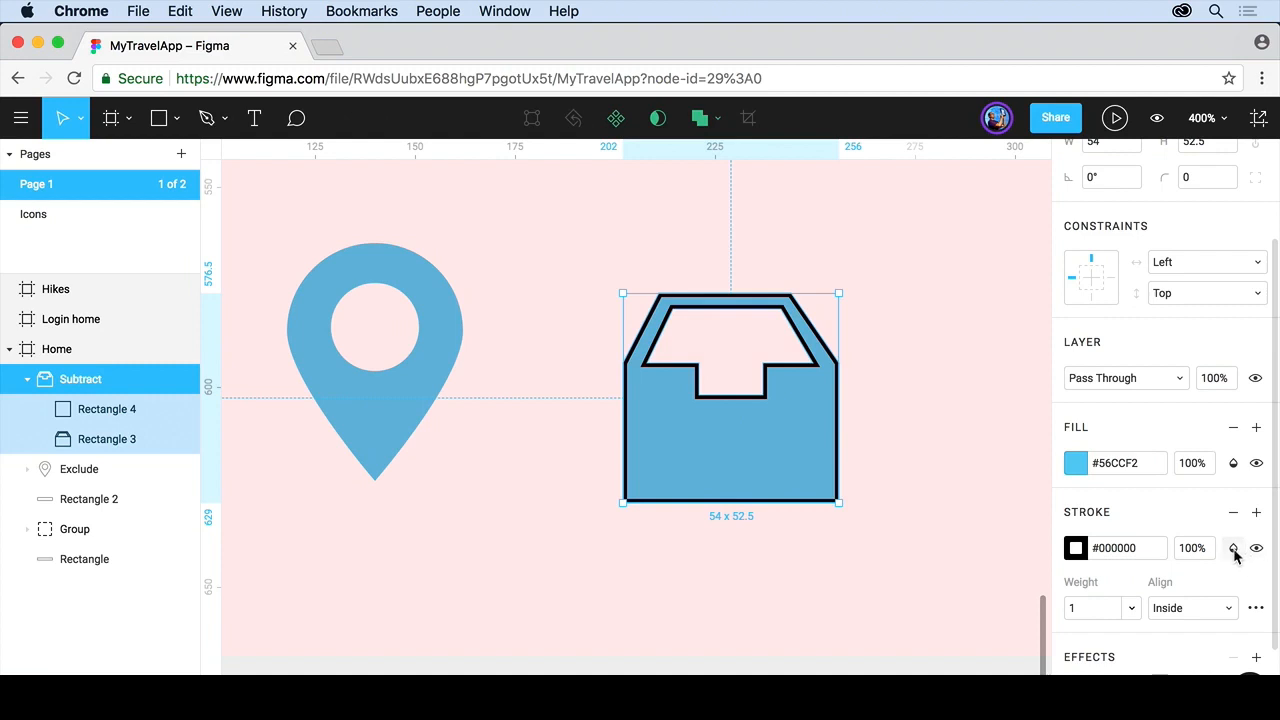
left_click(1256, 608)
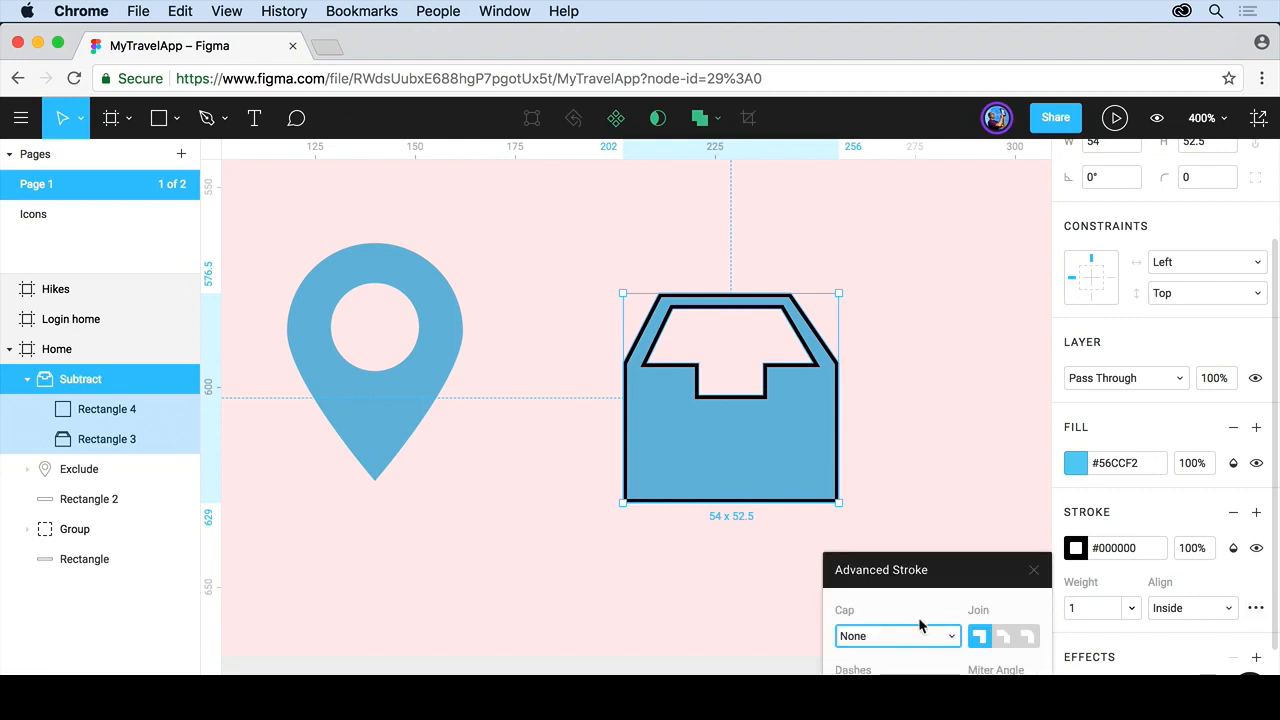
left_click(1034, 571)
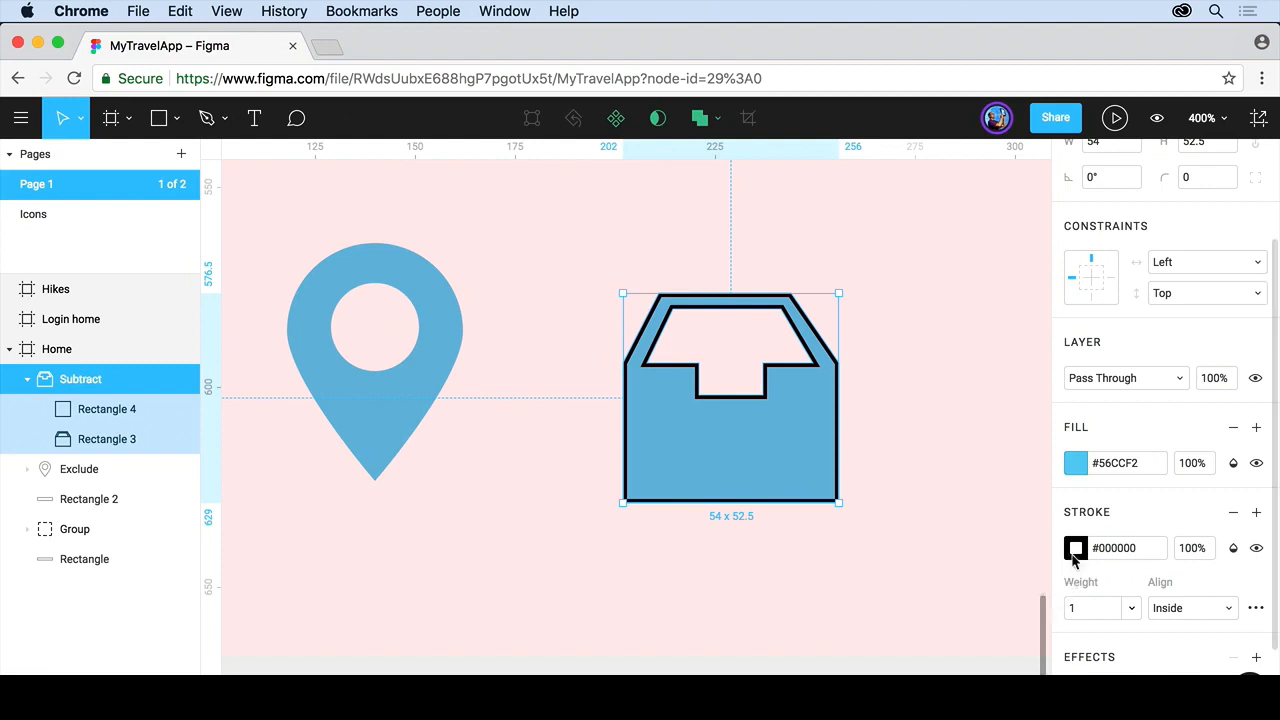
left_click(1233, 512)
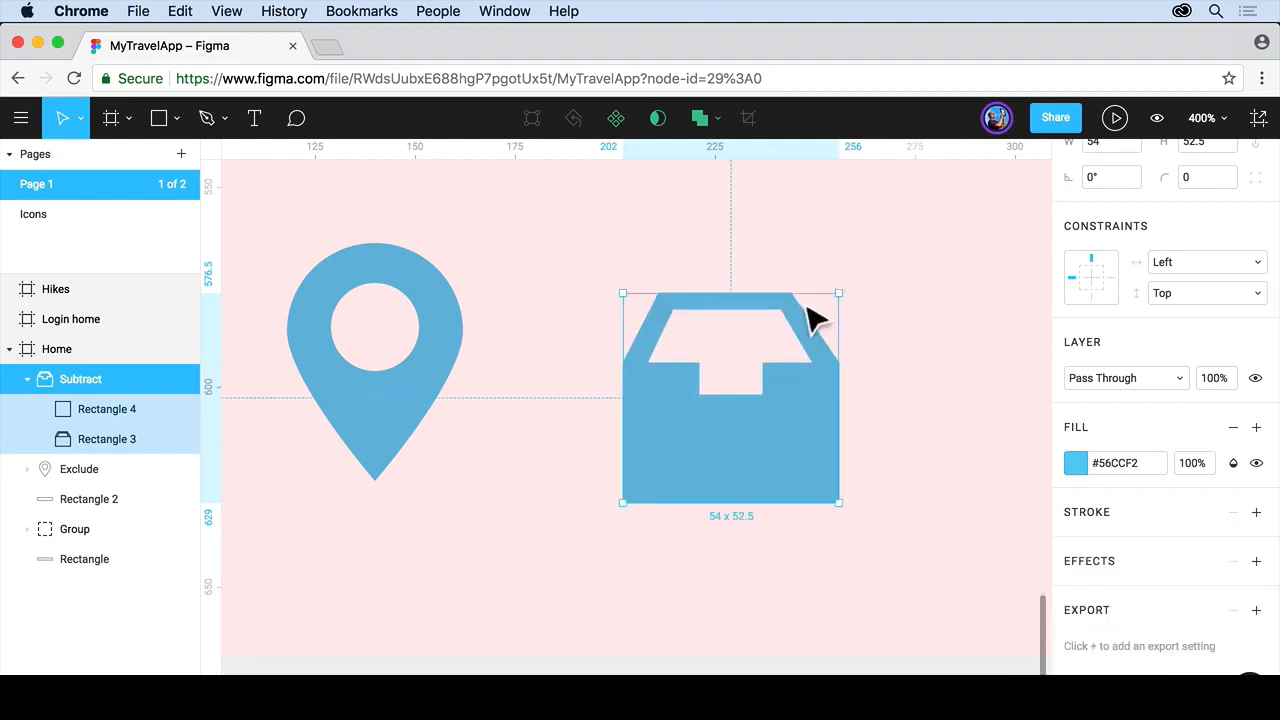
Move the box icon up to Y 568, keeping it at X 202 beside the location pin
left_click_drag(736, 403, 796, 382)
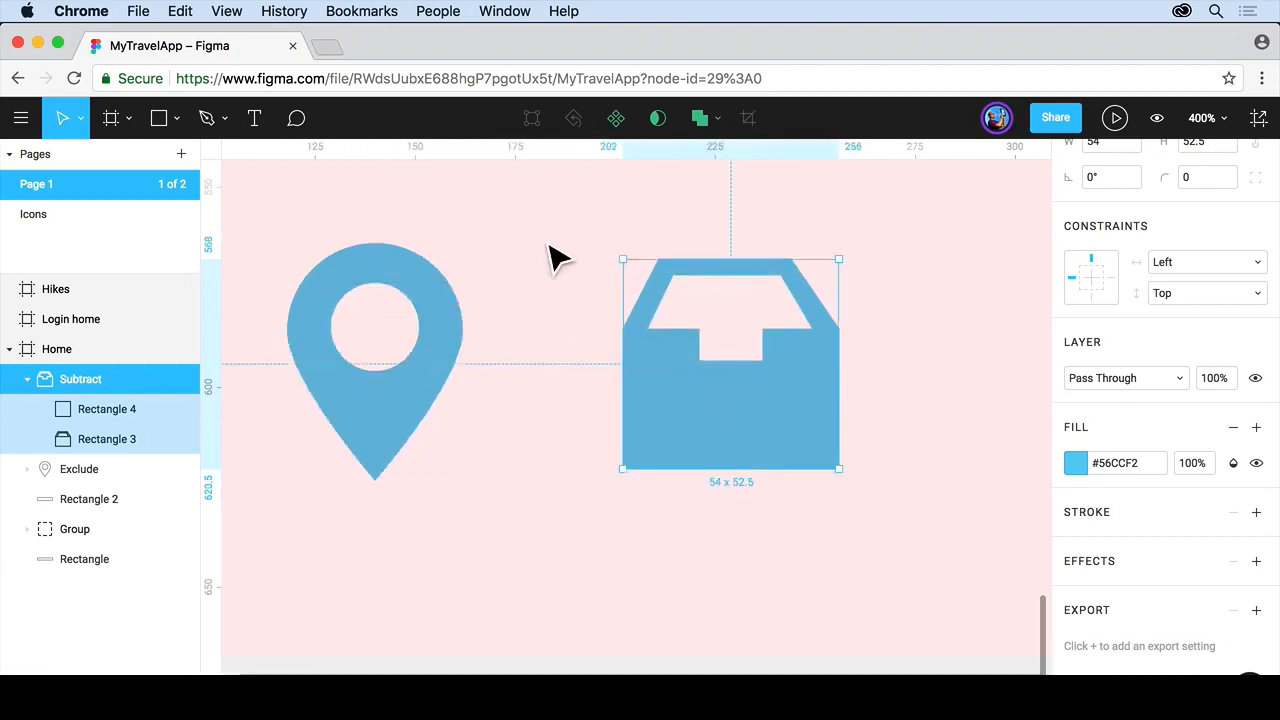